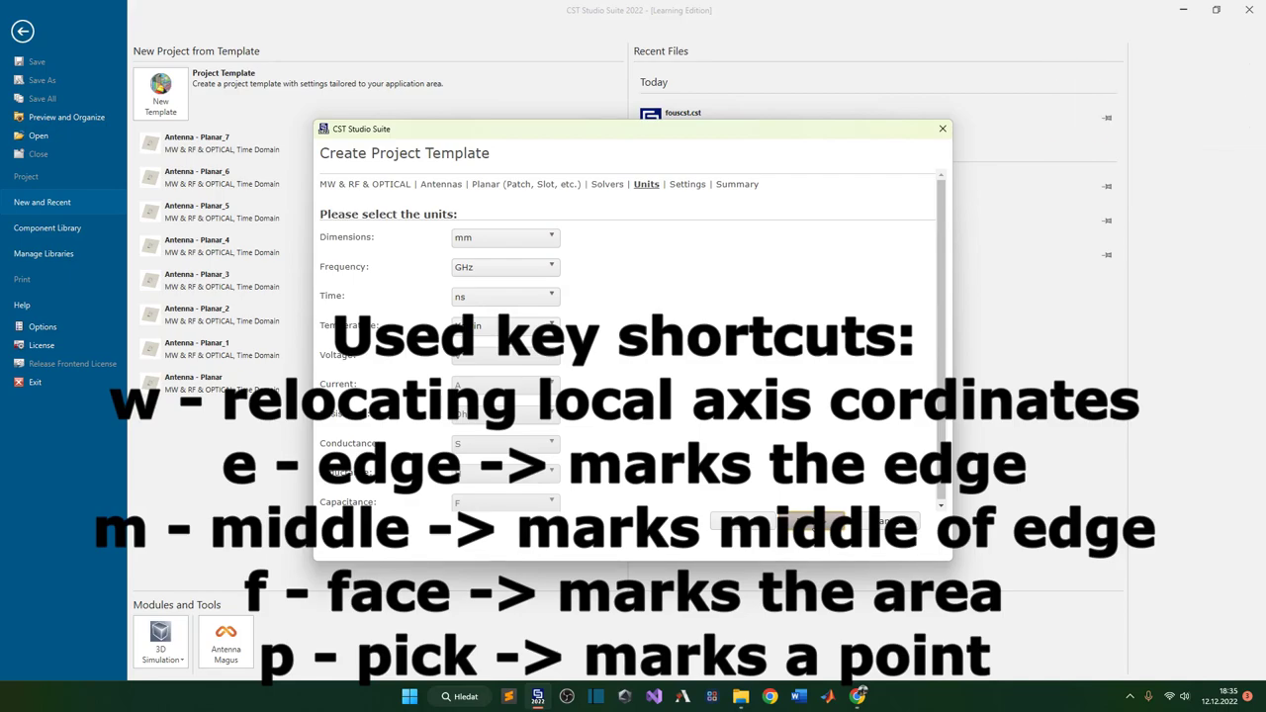
- Finish the planar antenna project template with mm, GHz and ns units, leaving the frequency range and monitors undefined
{"action": "left_click", "coordinate": [815, 524]}
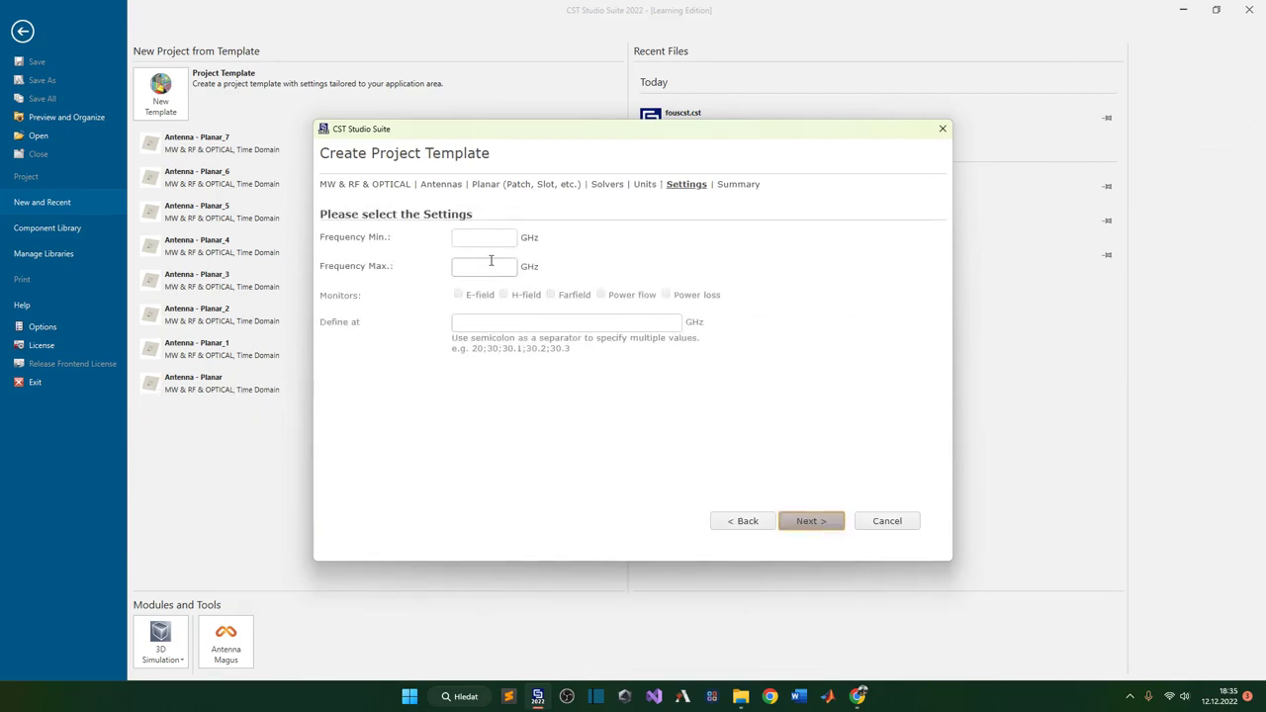
{"action": "left_click", "coordinate": [807, 533]}
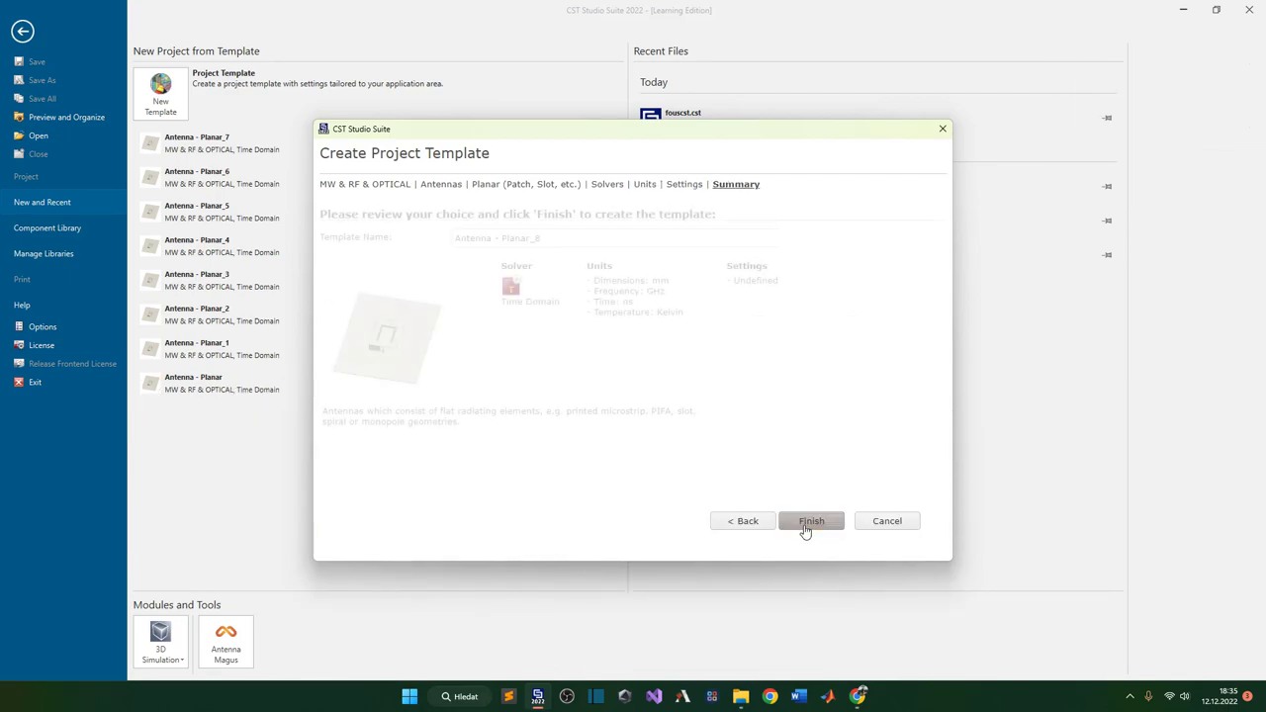
{"action": "left_click", "coordinate": [802, 524]}
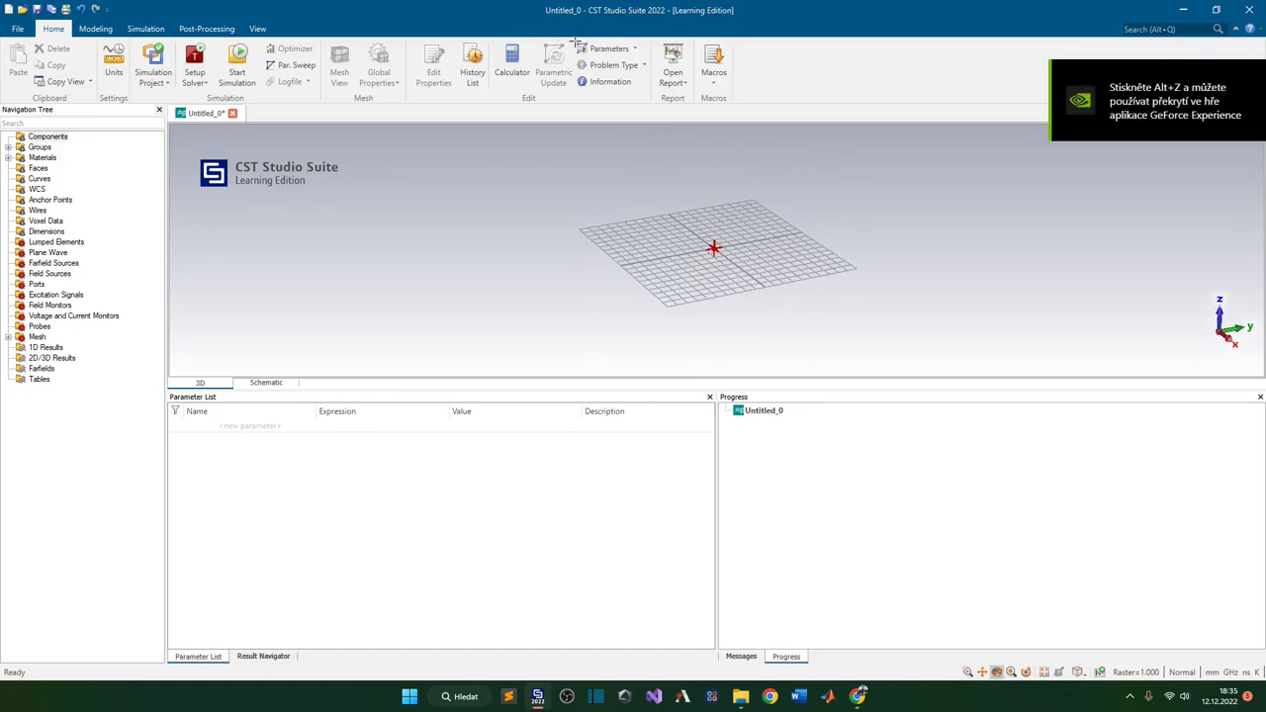
{"action": "scroll", "coordinate": [661, 196], "scroll_direction": "up", "scroll_amount": 1}
{"action": "scroll", "coordinate": [720, 225], "scroll_direction": "up", "scroll_amount": 1}
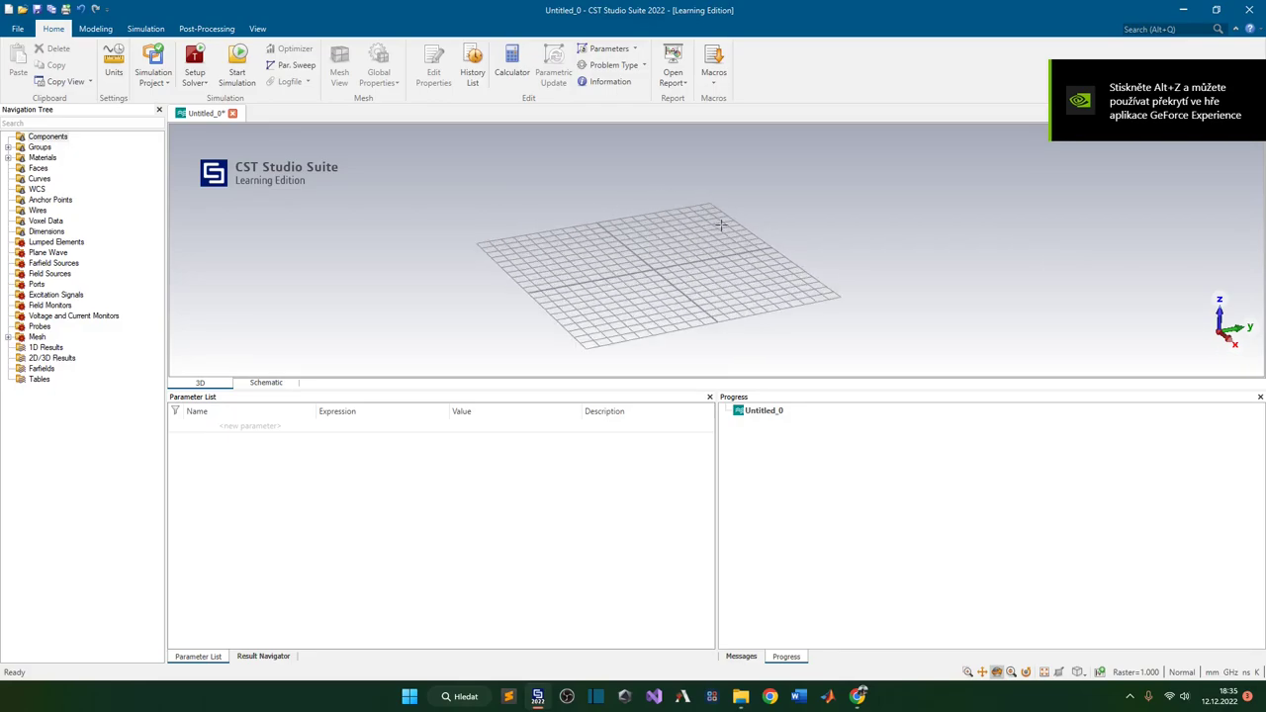
{"action": "scroll", "coordinate": [602, 201], "scroll_direction": "down", "scroll_amount": 2}
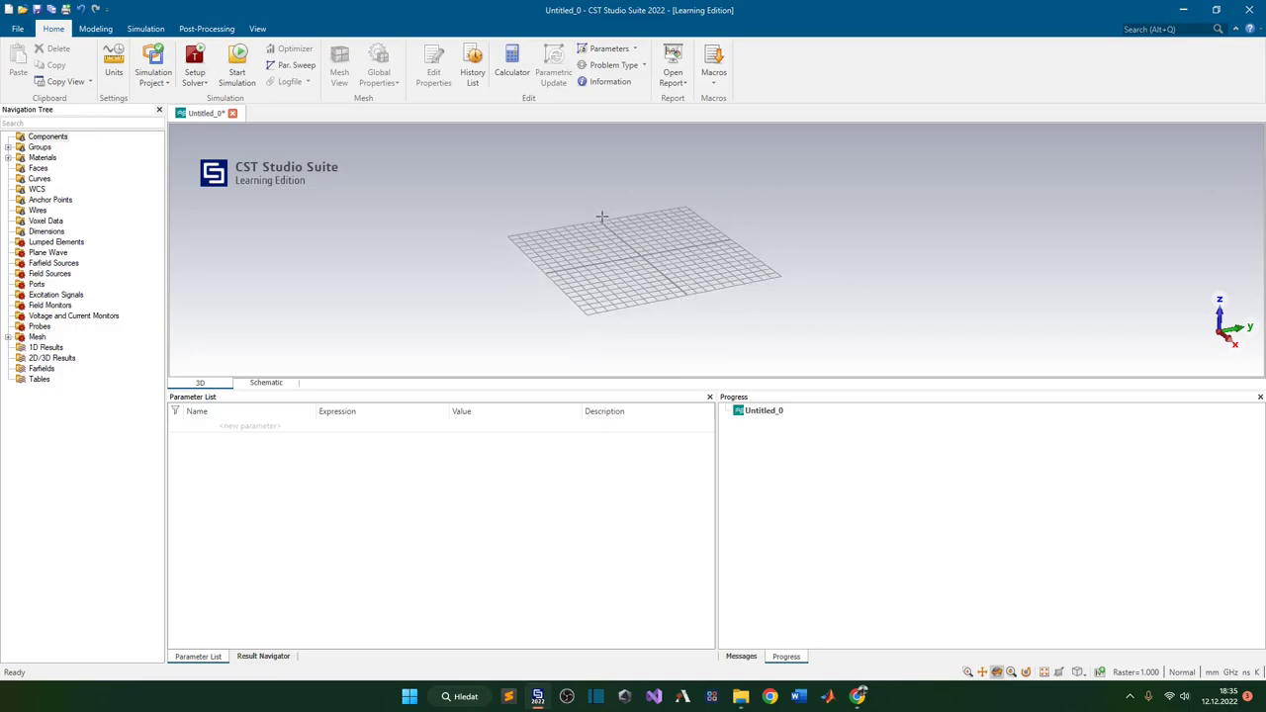
{"action": "left_click", "coordinate": [96, 29]}
{"action": "left_click", "coordinate": [163, 52]}
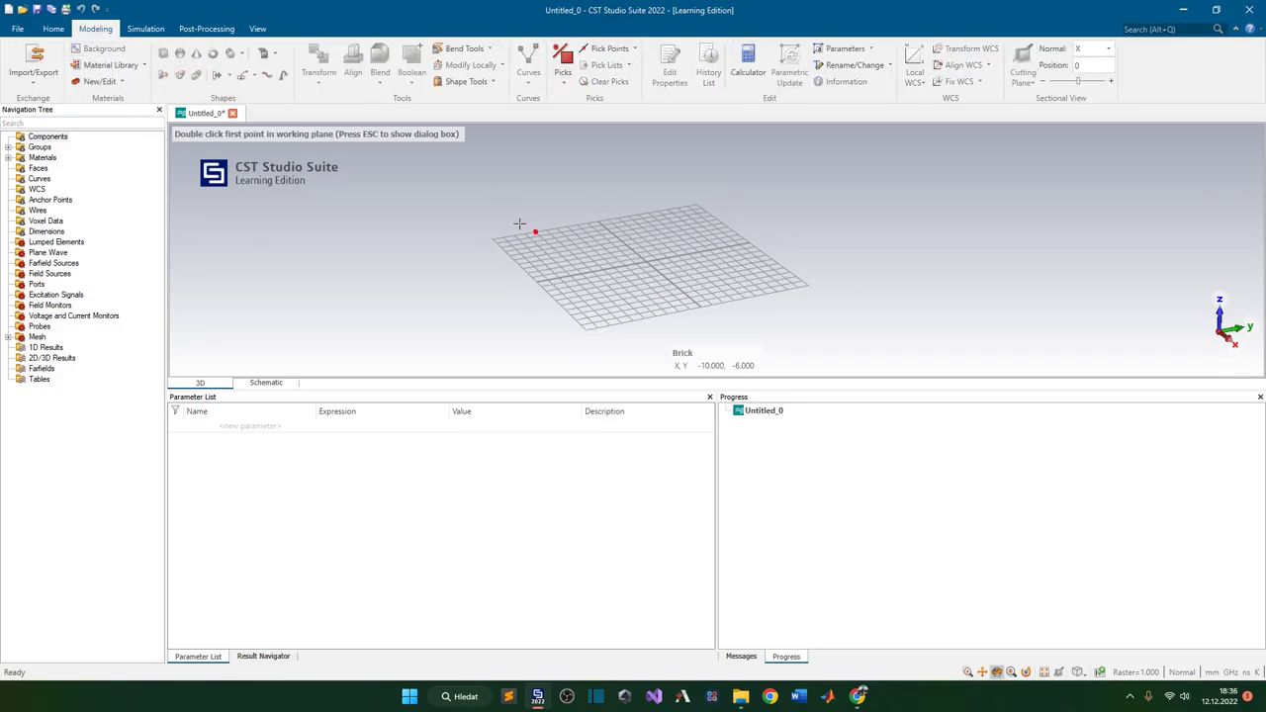
{"action": "key", "text": "Escape"}
{"action": "left_click_drag", "start_coordinate": [1136, 22], "coordinate": [915, 161]}
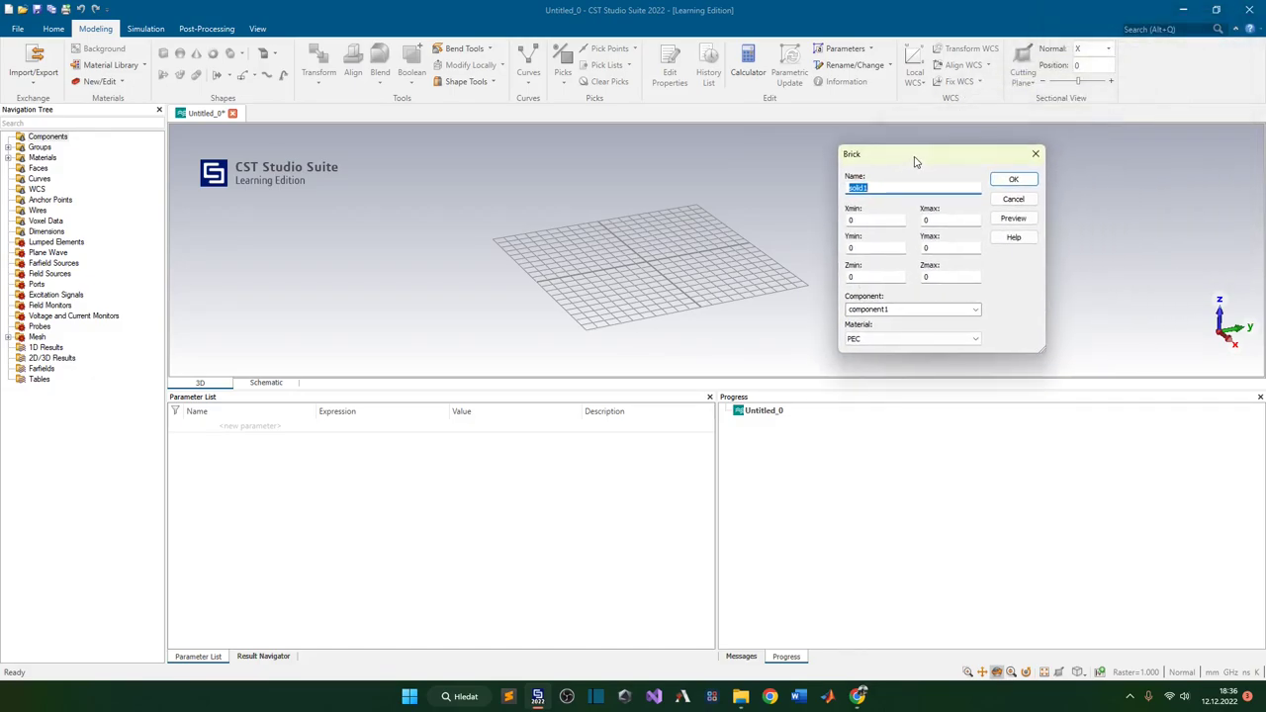
{"action": "key", "text": "BackSpace"}
{"action": "type", "text": "w_su"}
{"action": "key", "text": "BackSpace"}
{"action": "key", "text": "BackSpace"}
{"action": "key", "text": "BackSpace"}
{"action": "key", "text": "BackSpace"}
{"action": "type", "text": "substrate"}
{"action": "key", "text": "Tab"}
{"action": "type", "text": "-w_sub"}
{"action": "key", "text": "ctrl+a"}
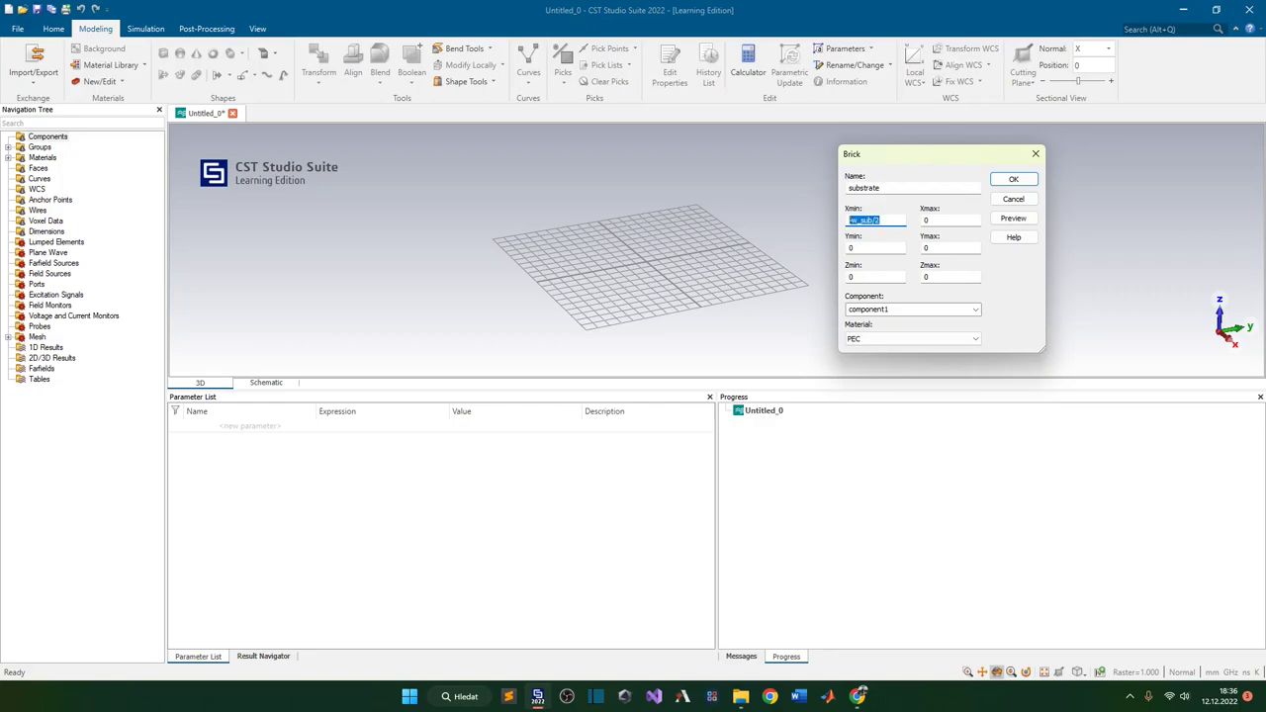
{"action": "key", "text": "ctrl+c"}
{"action": "key", "text": "Tab"}
{"action": "key", "text": "ctrl+v"}
{"action": "key", "text": "Tab"}
{"action": "left_click", "coordinate": [1036, 153]}
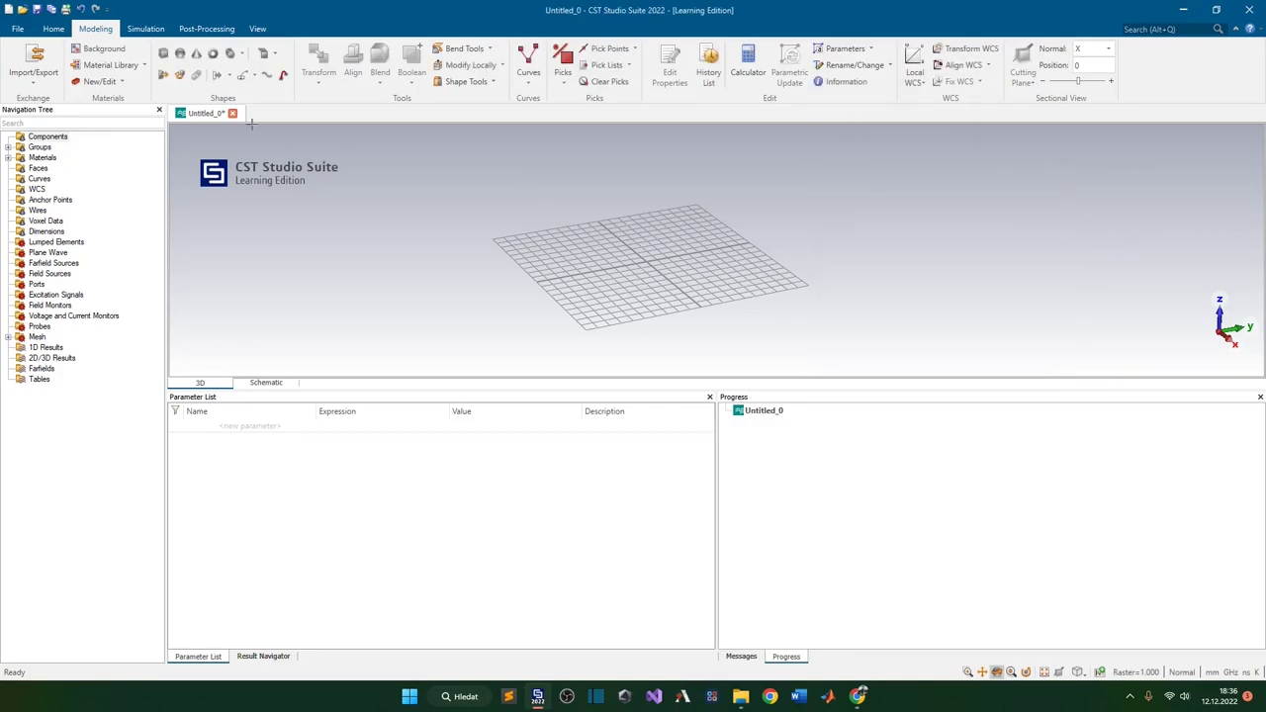
{"action": "left_click_drag", "start_coordinate": [356, 216], "coordinate": [345, 219]}
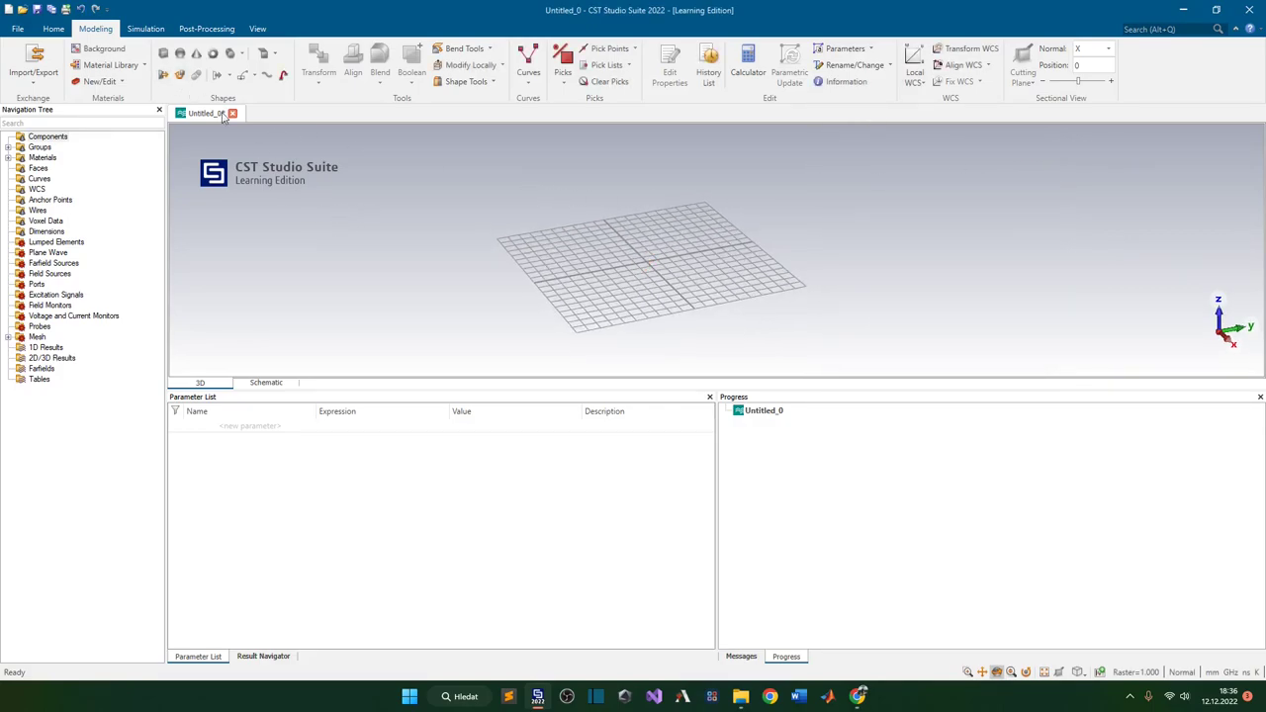
{"action": "left_click", "coordinate": [164, 52]}
{"action": "key", "text": "Escape"}
{"action": "left_click_drag", "start_coordinate": [1115, 28], "coordinate": [980, 188]}
{"action": "type", "text": "substrate"}
{"action": "key", "text": "Tab"}
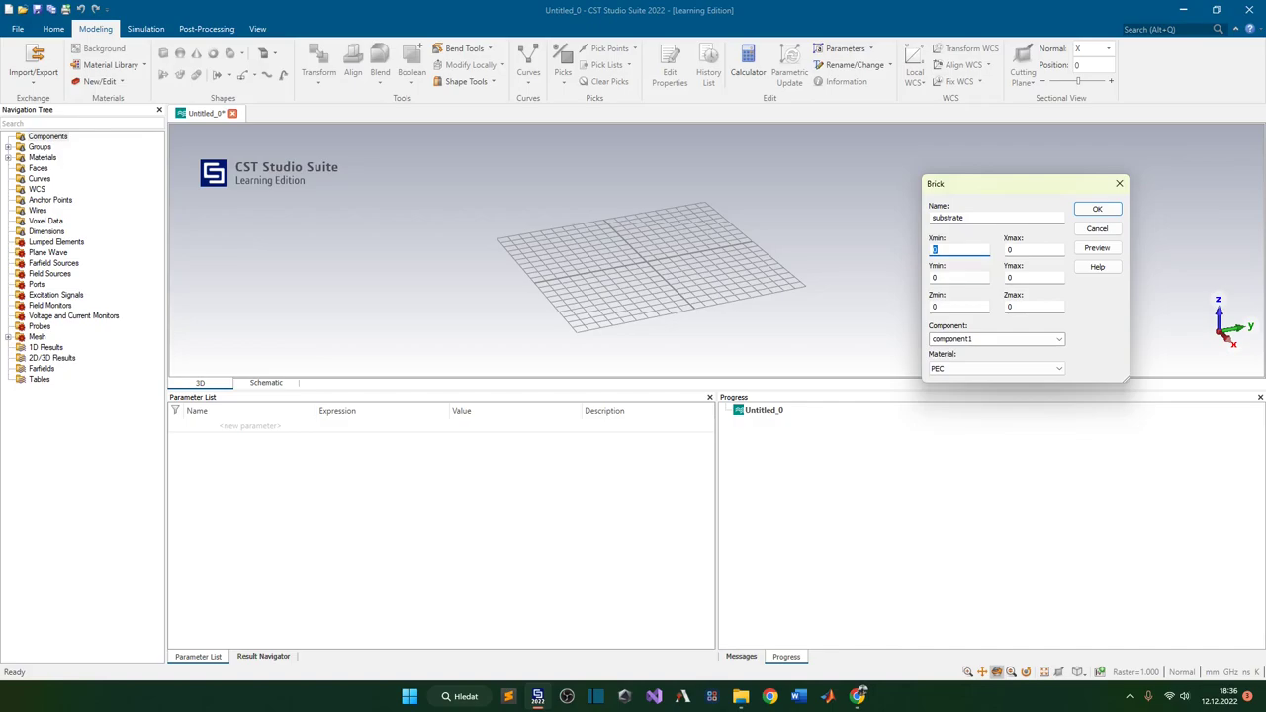
{"action": "type", "text": "-"}
{"action": "type", "text": "Ws"}
{"action": "key", "text": "BackSpace"}
{"action": "key", "text": "BackSpace"}
{"action": "type", "text": "h_sub/2"}
{"action": "key", "text": "ctrl+a"}
{"action": "key", "text": "Tab"}
{"action": "key", "text": "ctrl+v"}
{"action": "key", "text": "Tab"}
{"action": "type", "text": "-l_sub/2"}
{"action": "key", "text": "shift+Home"}
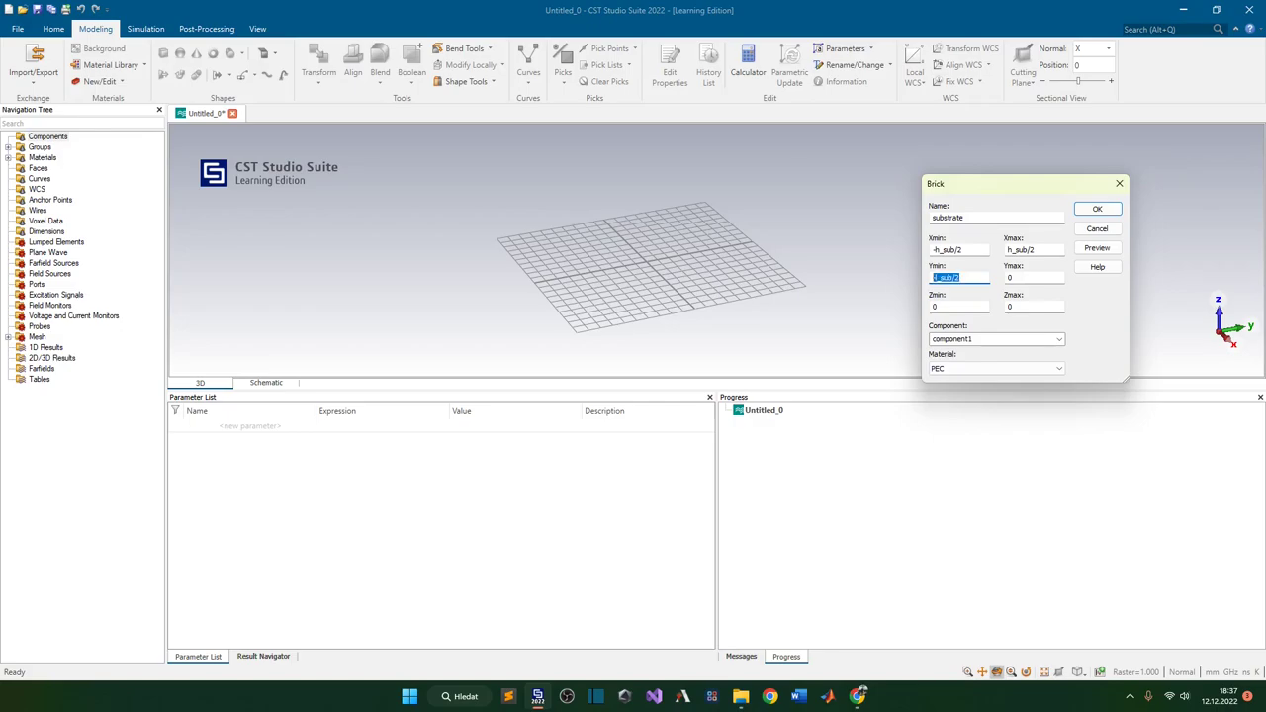
{"action": "key", "text": "ctrl+c"}
{"action": "key", "text": "Tab"}
{"action": "key", "text": "ctrl+v"}
{"action": "key", "text": "Tab"}
{"action": "key", "text": "Tab"}
{"action": "type", "text": "h"}
{"action": "left_click", "coordinate": [1120, 183]}
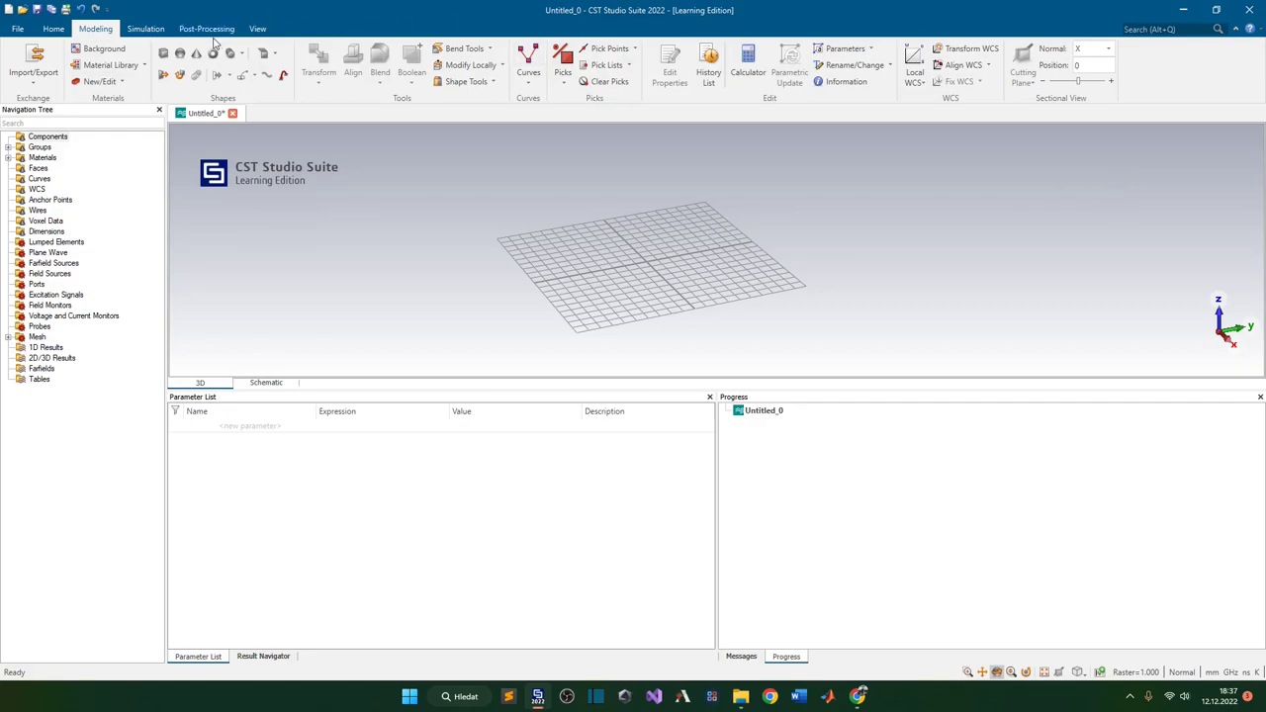
- Start a brick named substrate by its numeric definition, with X running from -w_sub/2 to w_sub/2
{"action": "left_click", "coordinate": [163, 53]}
{"action": "key", "text": "Escape"}
{"action": "type", "text": "s"}
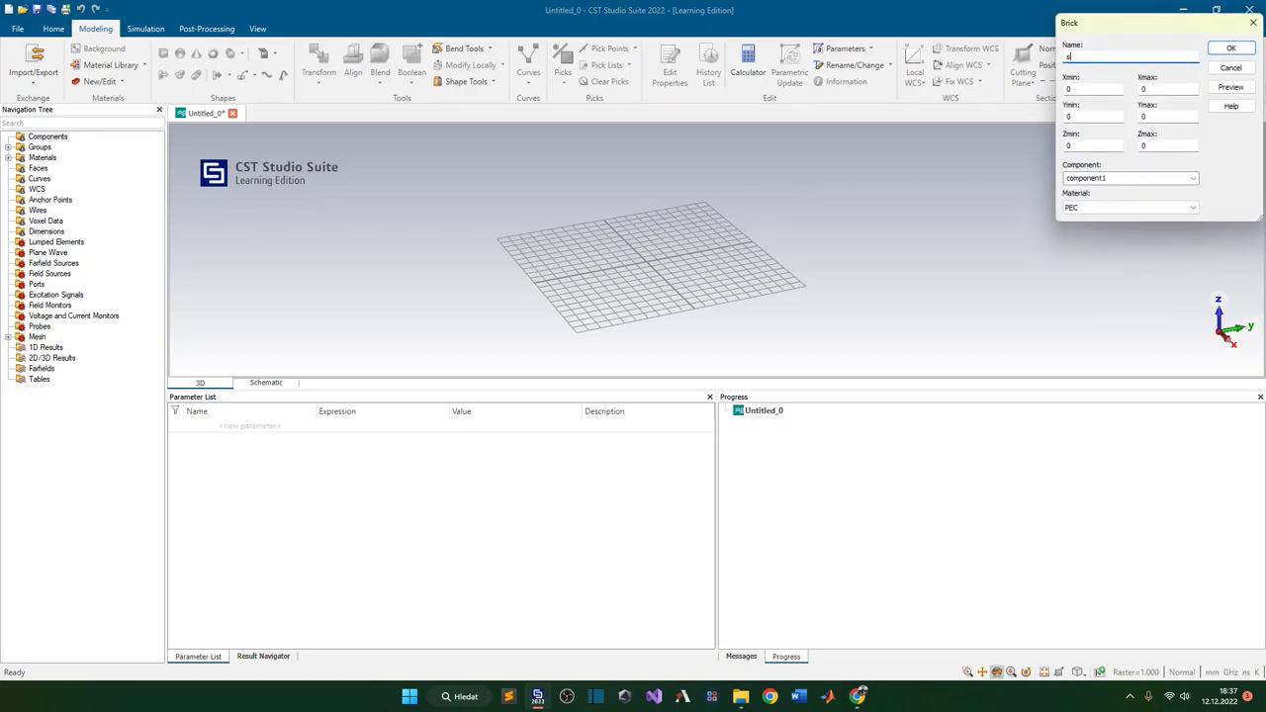
{"action": "type", "text": "ubstrate"}
{"action": "key", "text": "Tab"}
{"action": "type", "text": "-w_sub/2"}
{"action": "key", "text": "shift+Home"}
{"action": "key", "text": "Tab"}
{"action": "type", "text": "w_sub/2"}
{"action": "key", "text": "Tab"}
- Set the substrate's Y range from -l_sub/2 to l_sub/2 and its upper Z limit to h_sub
{"action": "type", "text": "-l_sub/2"}
{"action": "key", "text": "shift+Home"}
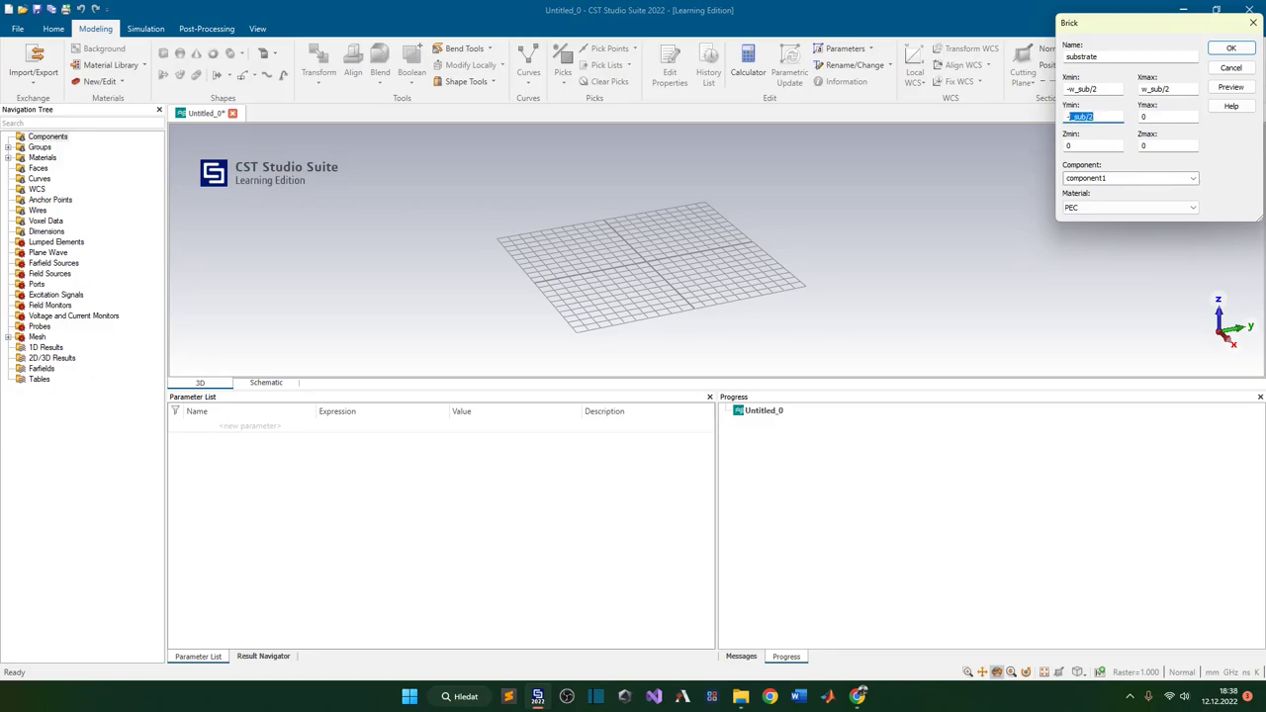
{"action": "key", "text": "ctrl+c"}
{"action": "key", "text": "Tab"}
{"action": "key", "text": "ctrl+v"}
{"action": "key", "text": "Tab"}
{"action": "key", "text": "Tab"}
{"action": "type", "text": "h_sub"}
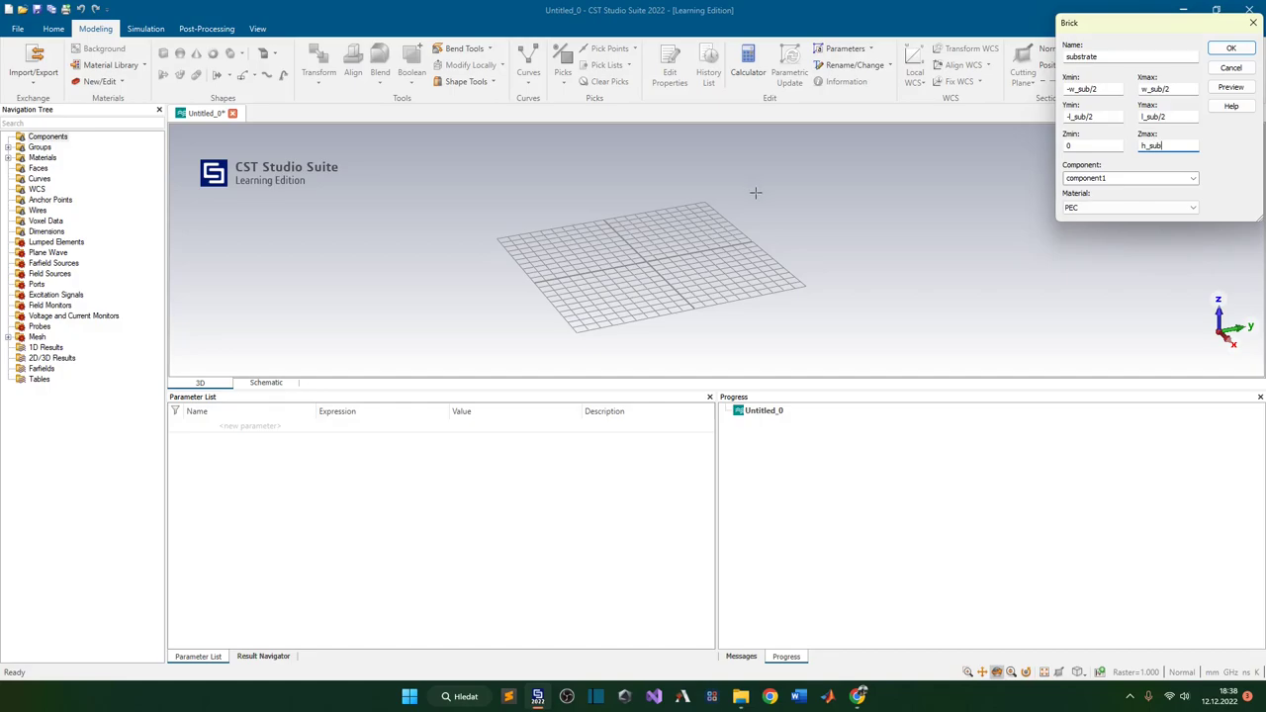
- Load Rogers RO4350B LoPro (lossy) from the material library as the substrate's material
{"action": "left_click", "coordinate": [1123, 209]}
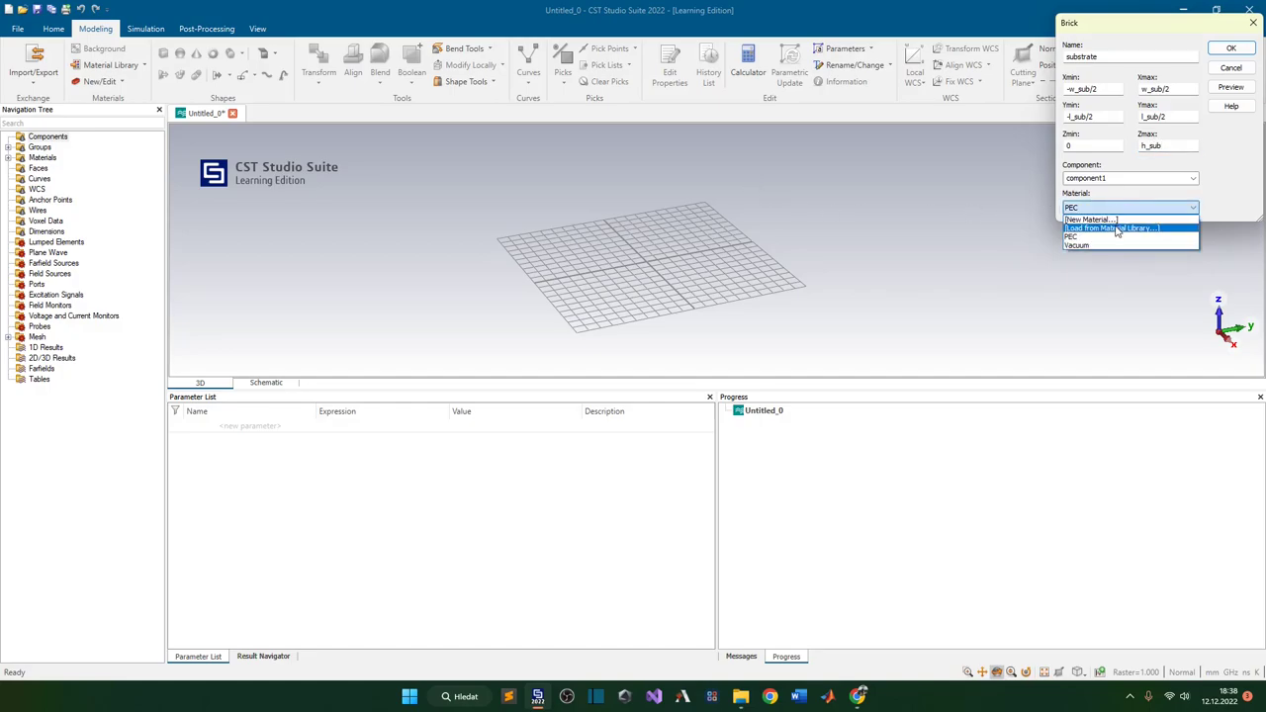
{"action": "left_click", "coordinate": [1118, 230]}
{"action": "left_click", "coordinate": [990, 51]}
{"action": "type", "text": "rog"}
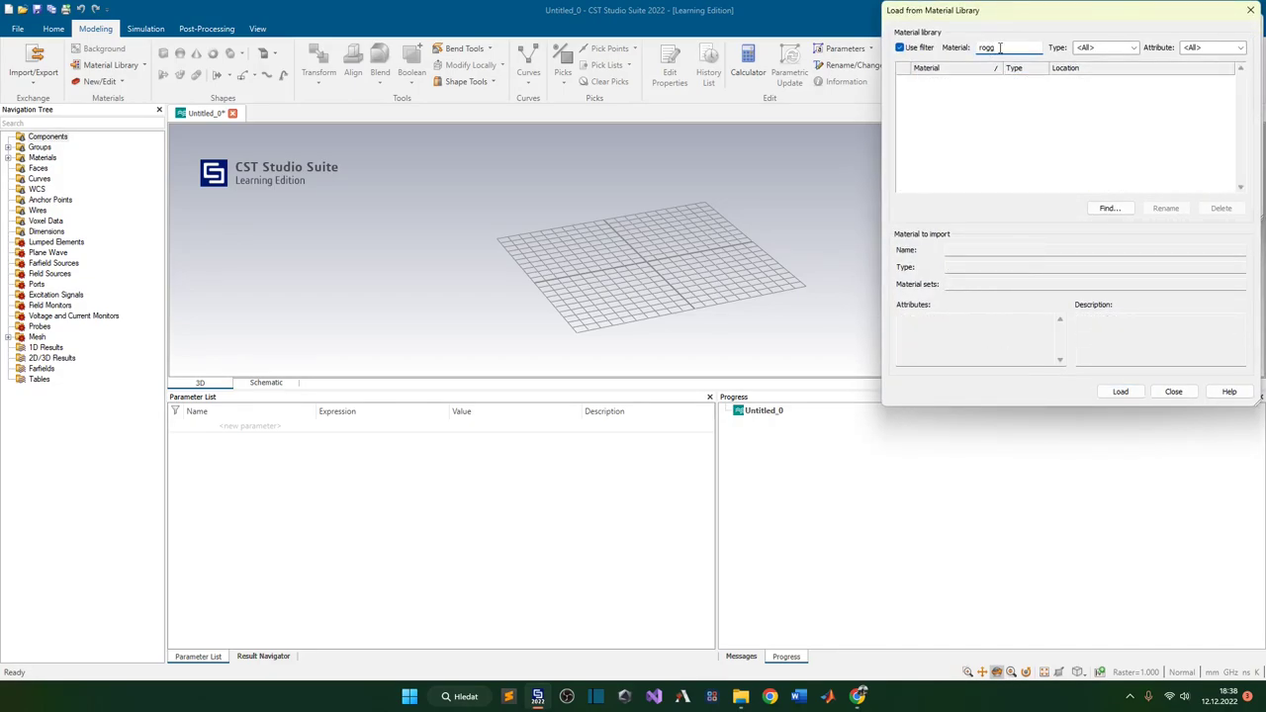
{"action": "scroll", "coordinate": [1010, 139], "scroll_direction": "down", "scroll_amount": 5}
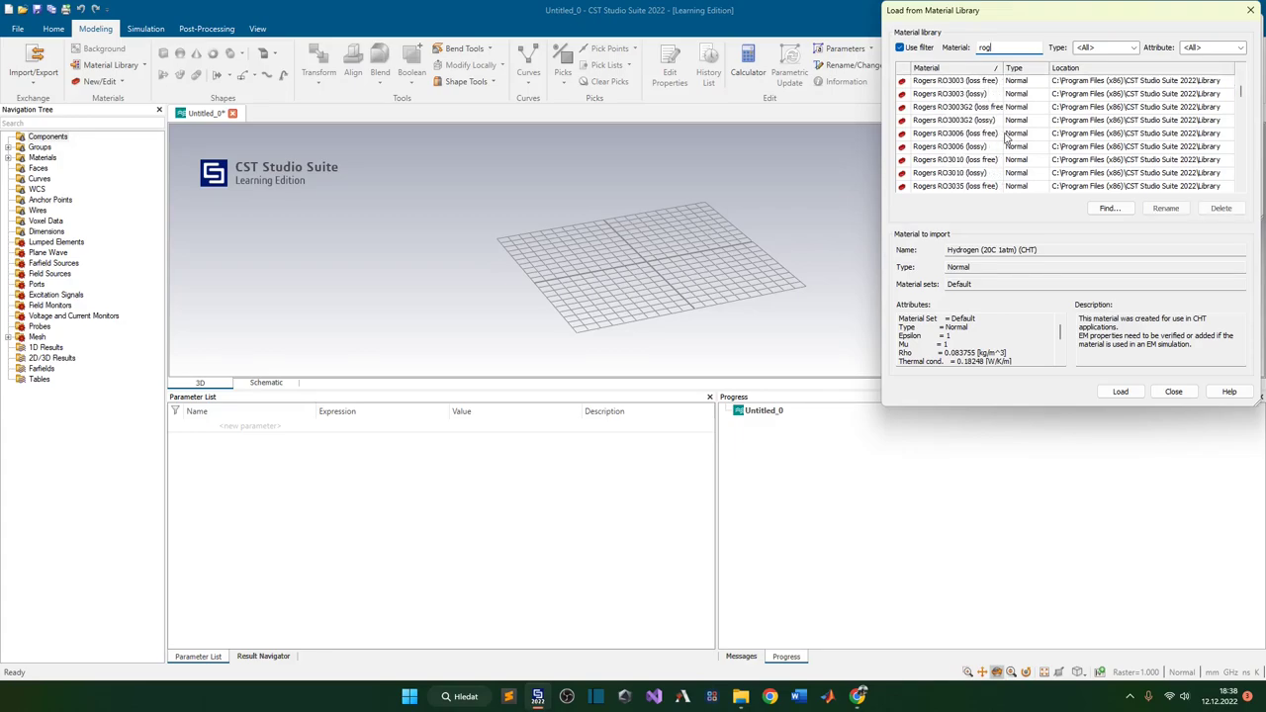
{"action": "scroll", "coordinate": [1010, 138], "scroll_direction": "down", "scroll_amount": 2}
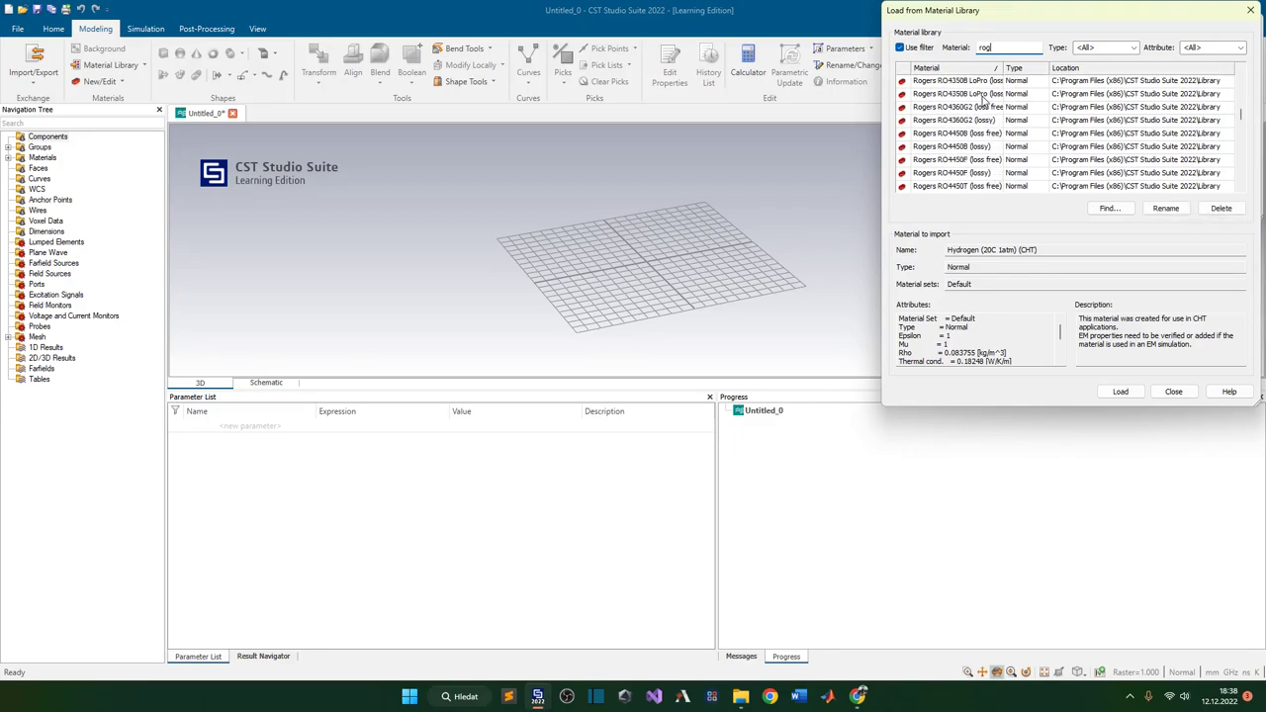
{"action": "left_click", "coordinate": [988, 95]}
{"action": "left_click", "coordinate": [1120, 391]}
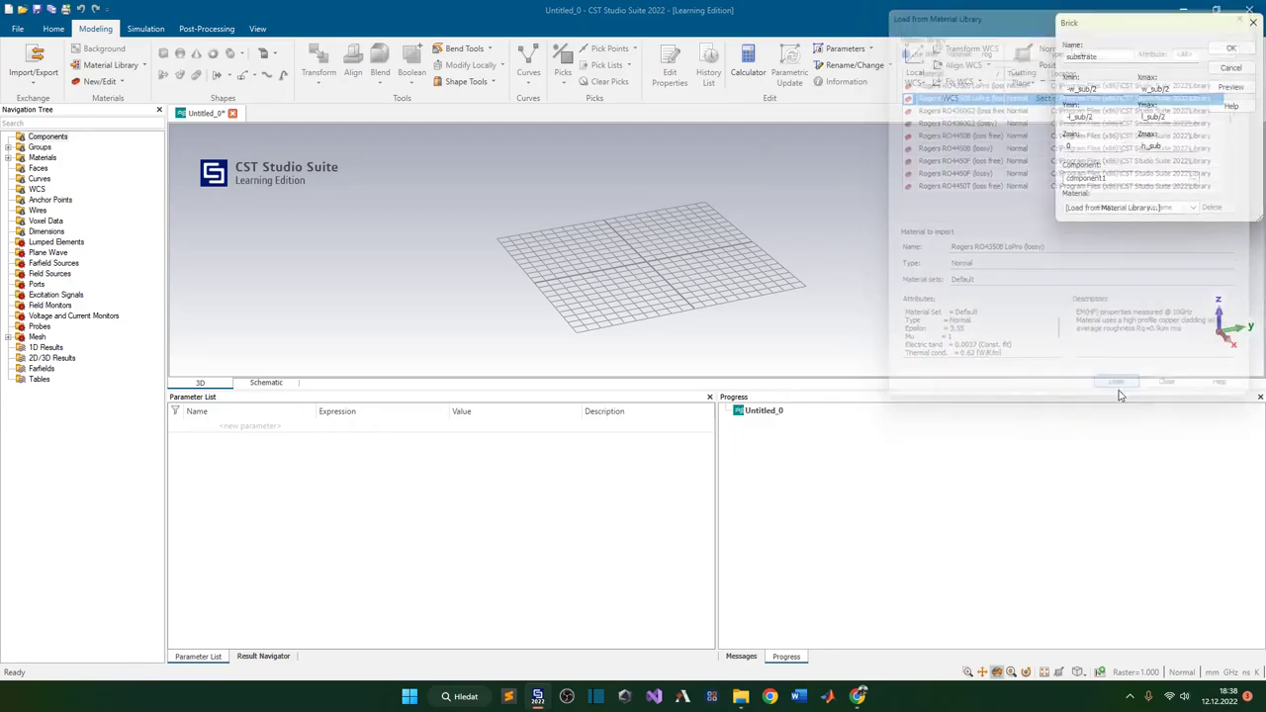
- Preview the substrate, define w_sub as 40, l_sub as 50 and h_sub as 1.55, and create the brick
{"action": "left_click_drag", "start_coordinate": [1143, 28], "coordinate": [986, 157]}
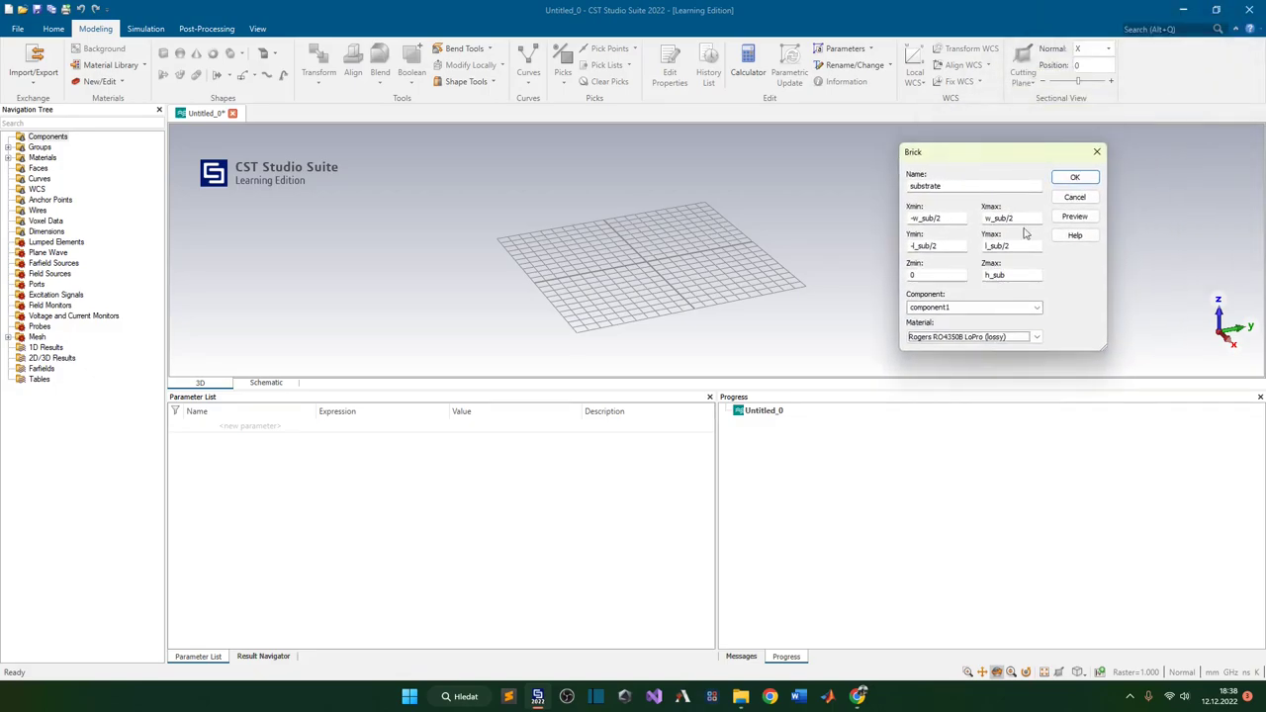
{"action": "left_click", "coordinate": [1065, 220]}
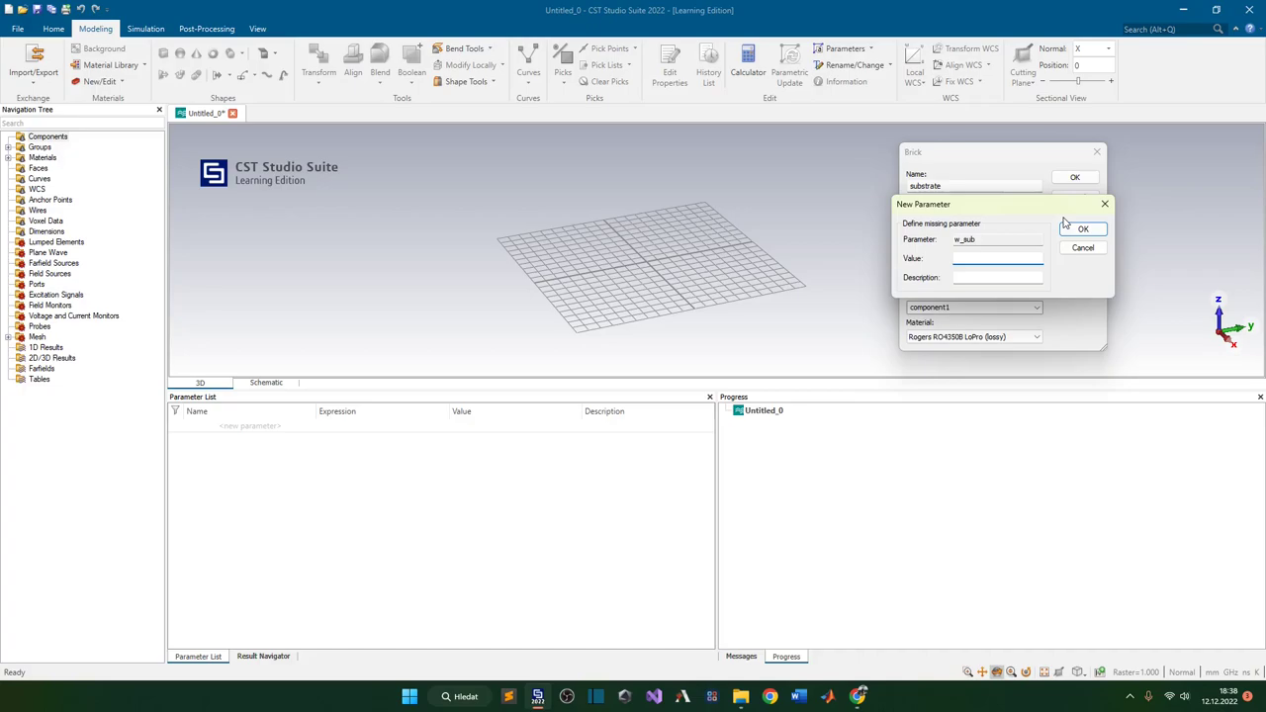
{"action": "type", "text": "40"}
{"action": "key", "text": "Return"}
{"action": "type", "text": "50"}
{"action": "key", "text": "Return"}
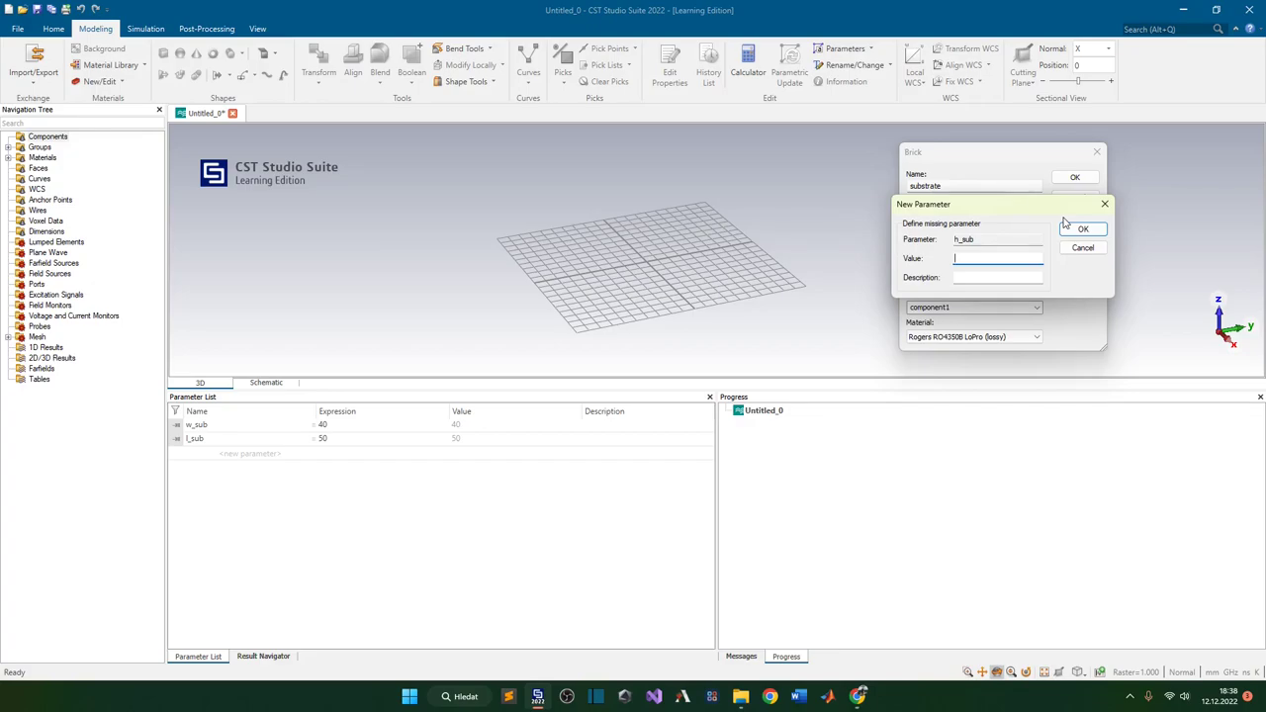
{"action": "type", "text": "1.55"}
{"action": "key", "text": "Return"}
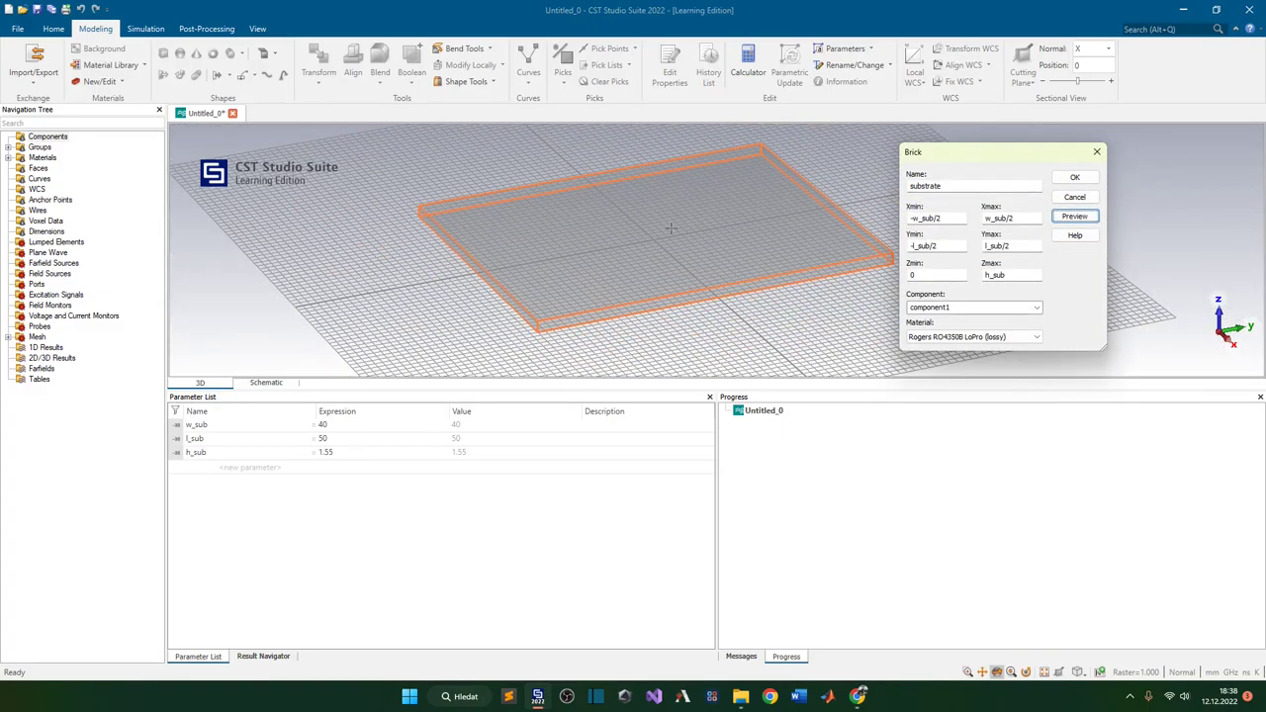
{"action": "left_click", "coordinate": [1075, 178]}
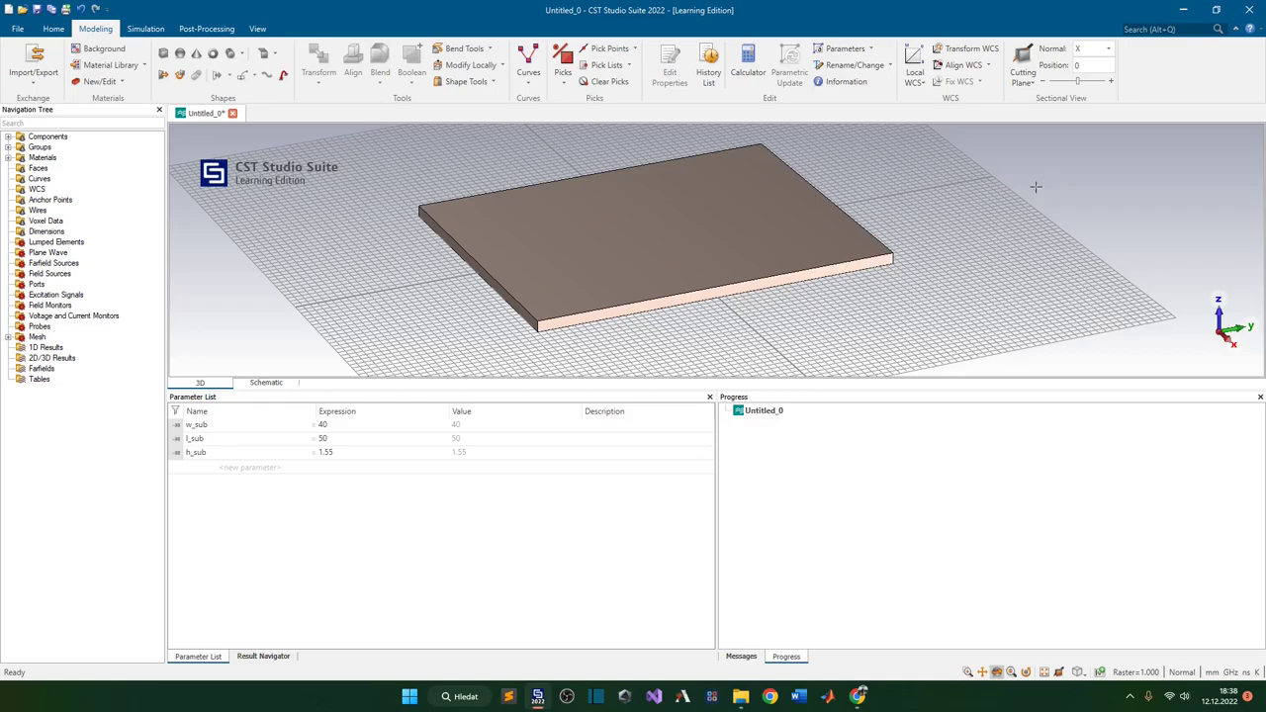
- Start a second brick named GND by its numeric definition, with X running from -w_sub/2 to w_sub/2
{"action": "left_click", "coordinate": [163, 53]}
{"action": "key", "text": "Escape"}
{"action": "left_click_drag", "start_coordinate": [1113, 24], "coordinate": [973, 135]}
{"action": "type", "text": "GND"}
{"action": "key", "text": "Tab"}
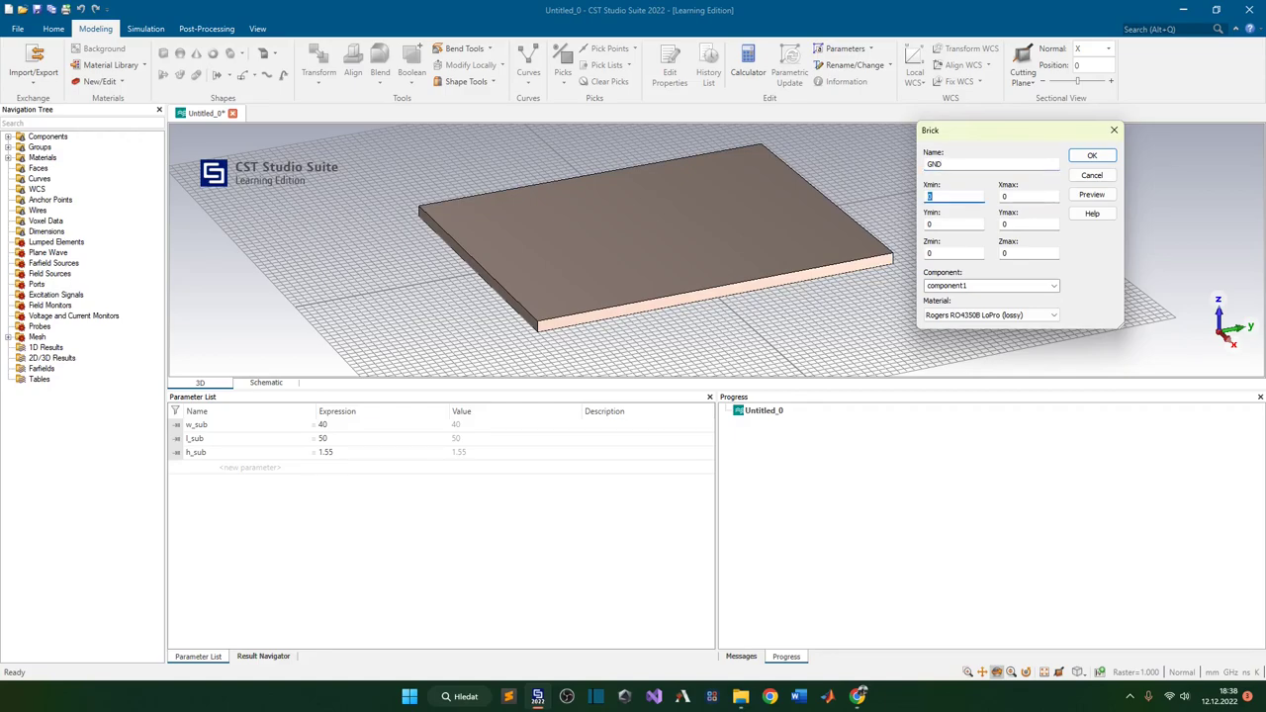
{"action": "type", "text": "-w"}
{"action": "type", "text": "2"}
{"action": "key", "text": "Tab"}
{"action": "type", "text": "w_sub/2"}
{"action": "key", "text": "Tab"}
- Set the GND brick's Y range from -l_sub/2 to l_sub/2 and its Zmax to -h_cu
{"action": "type", "text": "-l_sub/2"}
{"action": "key", "text": "Tab"}
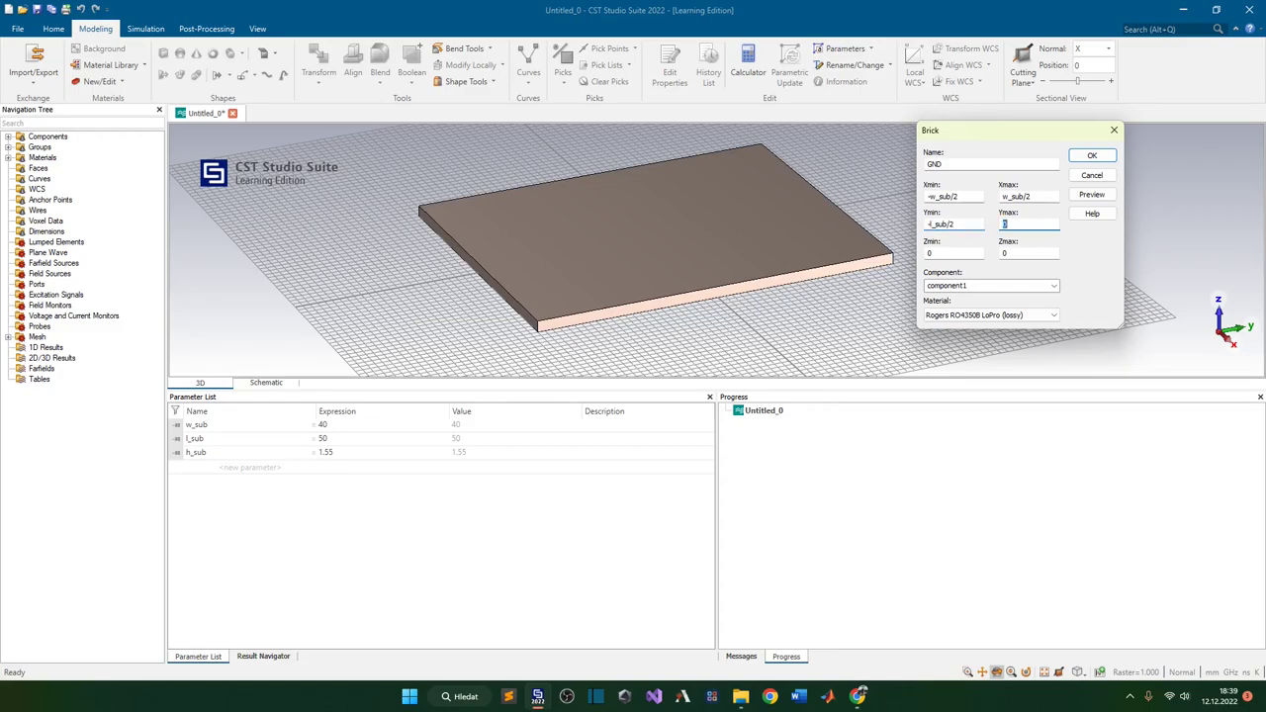
{"action": "type", "text": "l_sub/2"}
{"action": "key", "text": "Tab"}
{"action": "key", "text": "Tab"}
{"action": "type", "text": "-h_cu"}
- Load Copper (pure) from the material library as the GND brick's material
{"action": "left_click", "coordinate": [1022, 314]}
{"action": "left_click", "coordinate": [1007, 338]}
{"action": "type", "text": "cop"}
{"action": "left_click", "coordinate": [918, 117]}
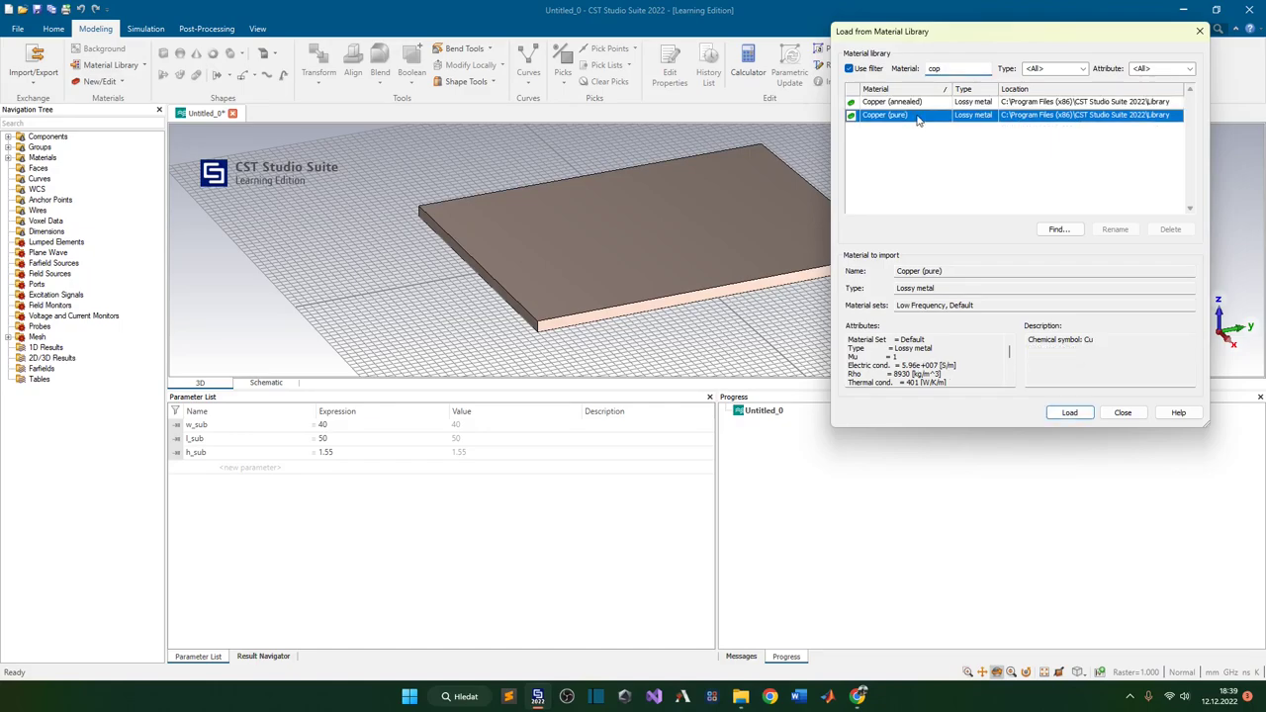
{"action": "left_click", "coordinate": [1064, 415]}
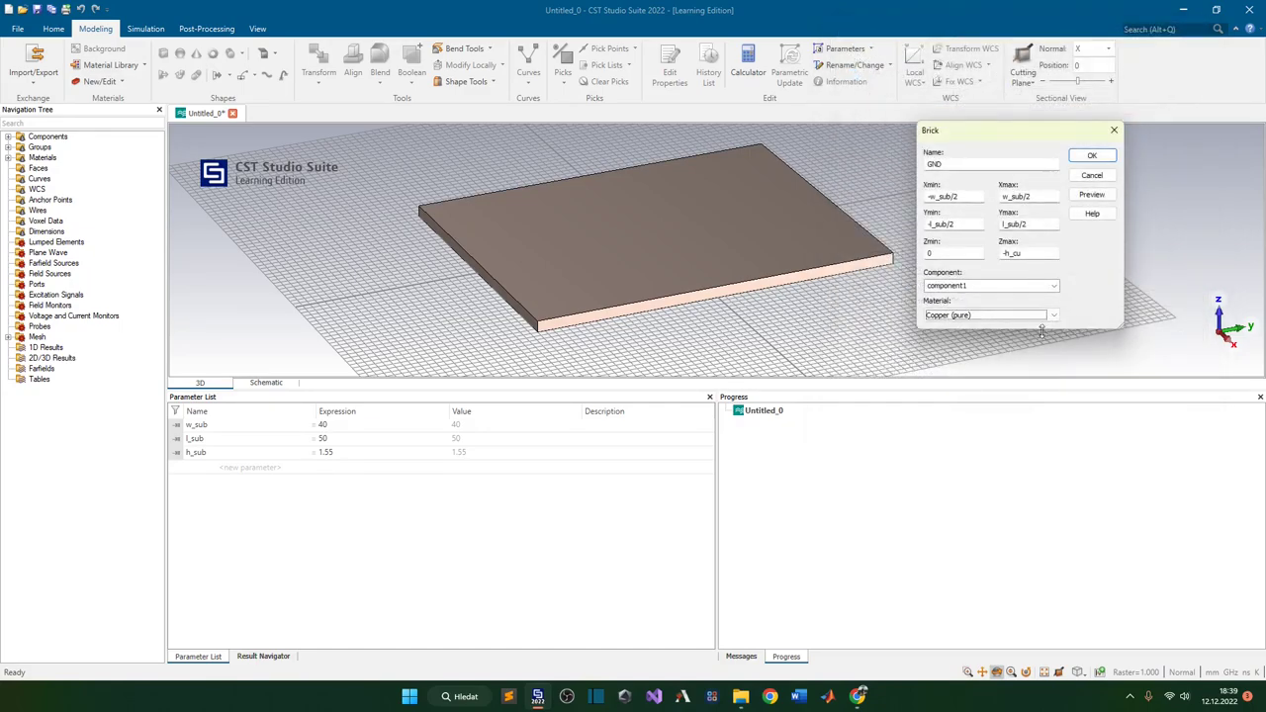
- Preview the GND brick, define the copper thickness h_cu as 0.035, and create the brick
{"action": "left_click", "coordinate": [1092, 195]}
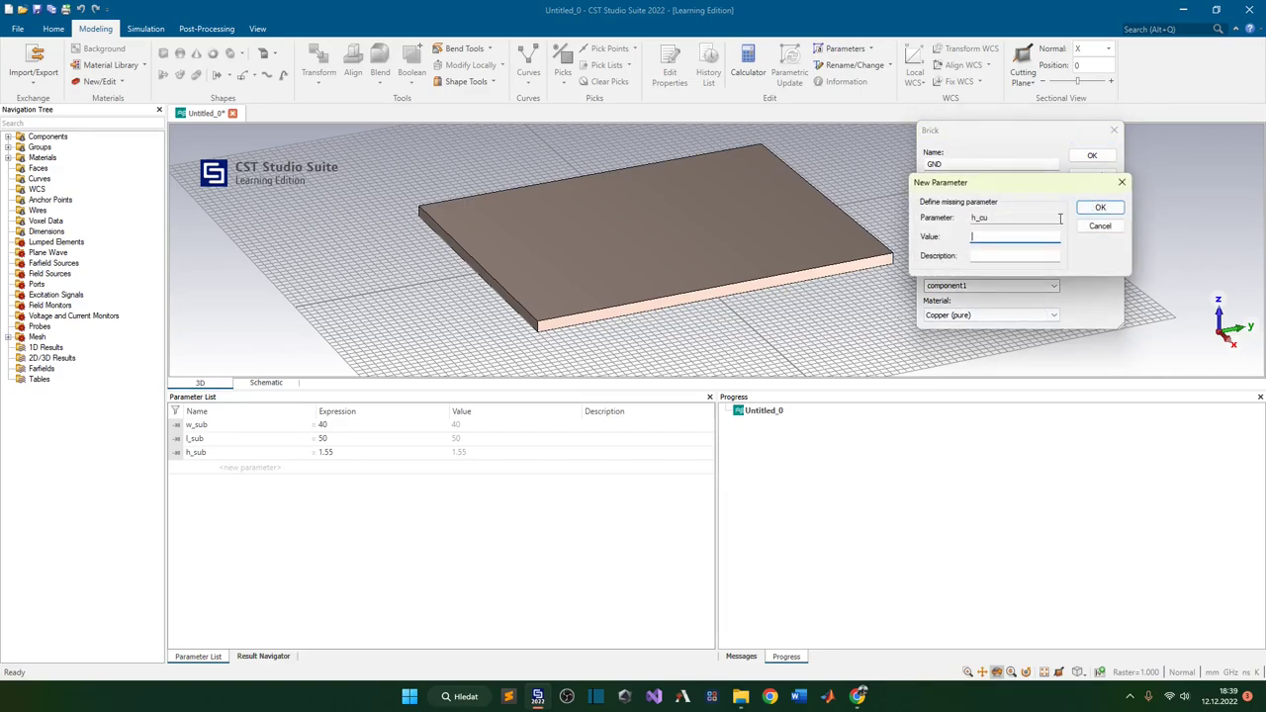
{"action": "type", "text": "0.035"}
{"action": "key", "text": "Return"}
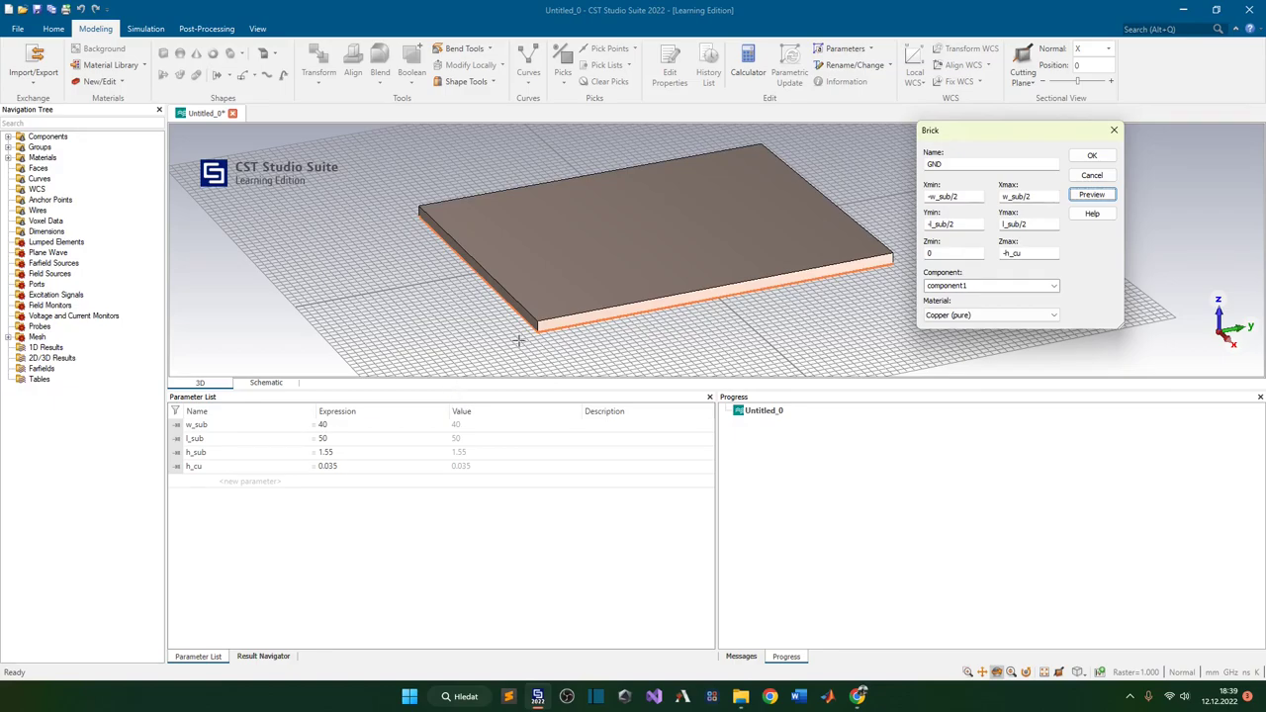
{"action": "scroll", "coordinate": [554, 317], "scroll_direction": "up", "scroll_amount": 6}
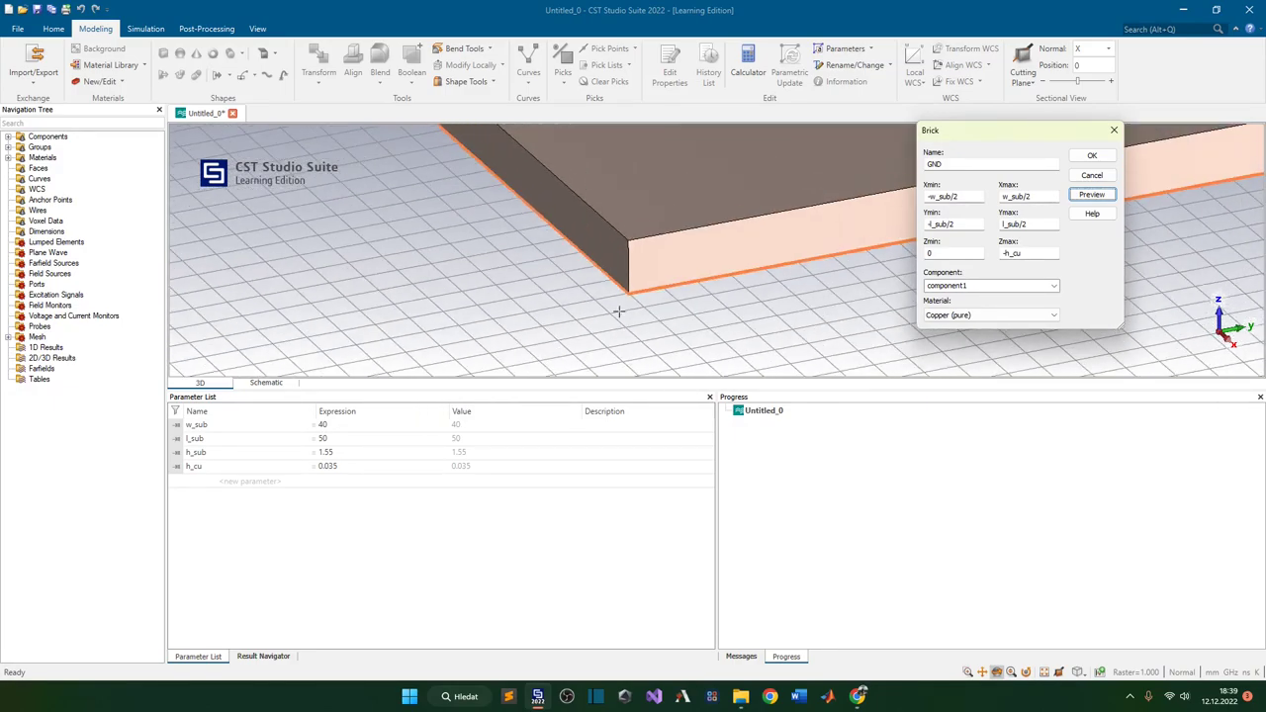
{"action": "scroll", "coordinate": [617, 313], "scroll_direction": "down", "scroll_amount": 6}
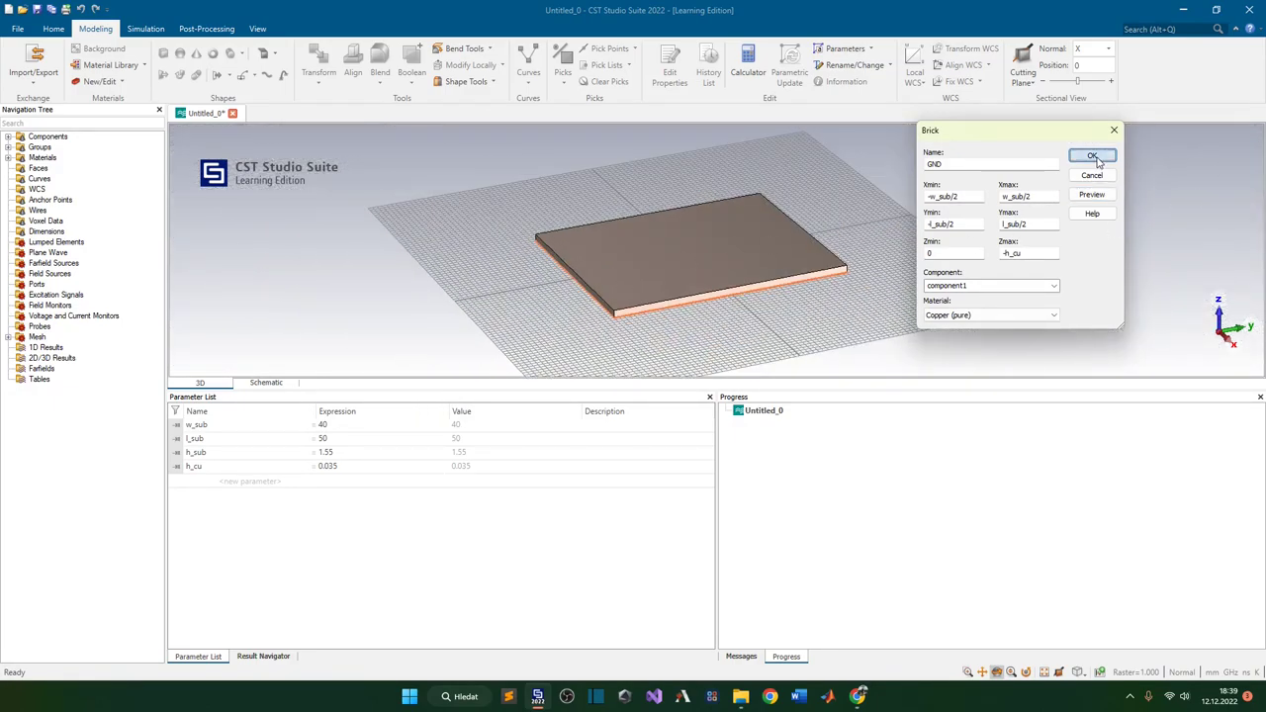
{"action": "left_click", "coordinate": [1093, 157]}
{"action": "scroll", "coordinate": [599, 346], "scroll_direction": "up", "scroll_amount": 5}
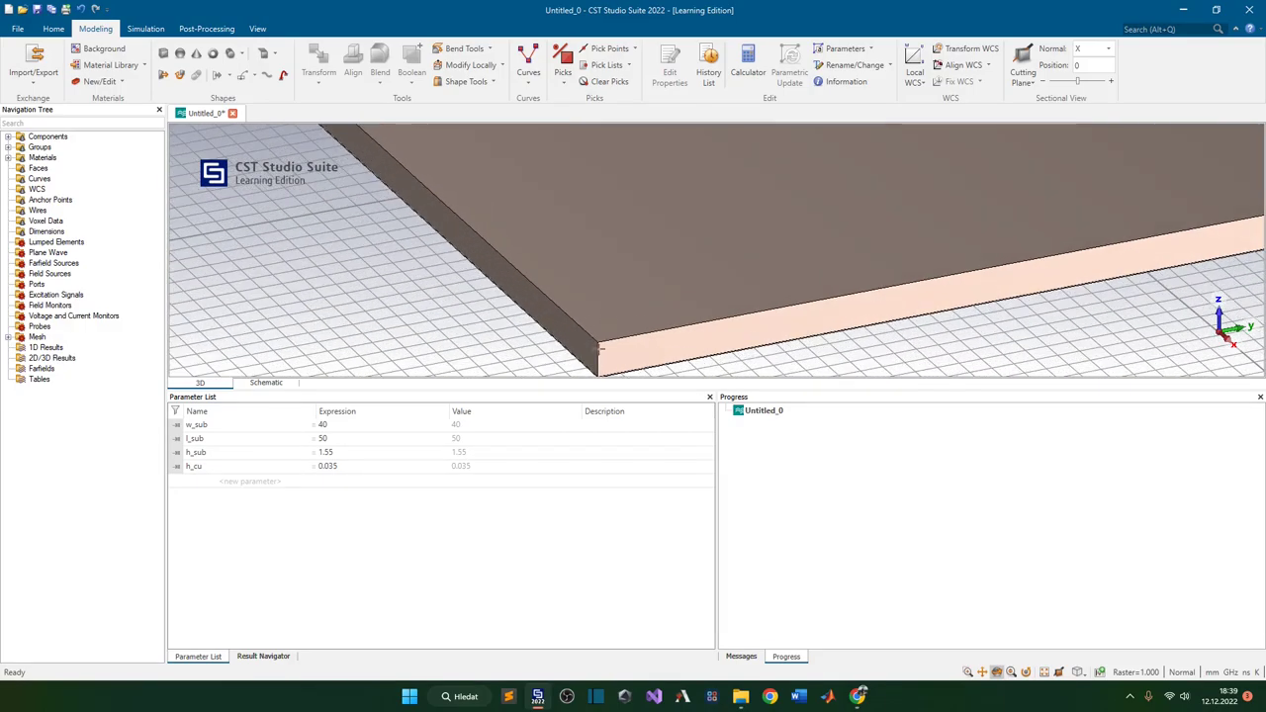
- Align the local WCS with the midpoint of the substrate's top edge at its negative-Y end
{"action": "scroll", "coordinate": [770, 364], "scroll_direction": "up", "scroll_amount": 2}
{"action": "scroll", "coordinate": [742, 329], "scroll_direction": "down", "scroll_amount": 6}
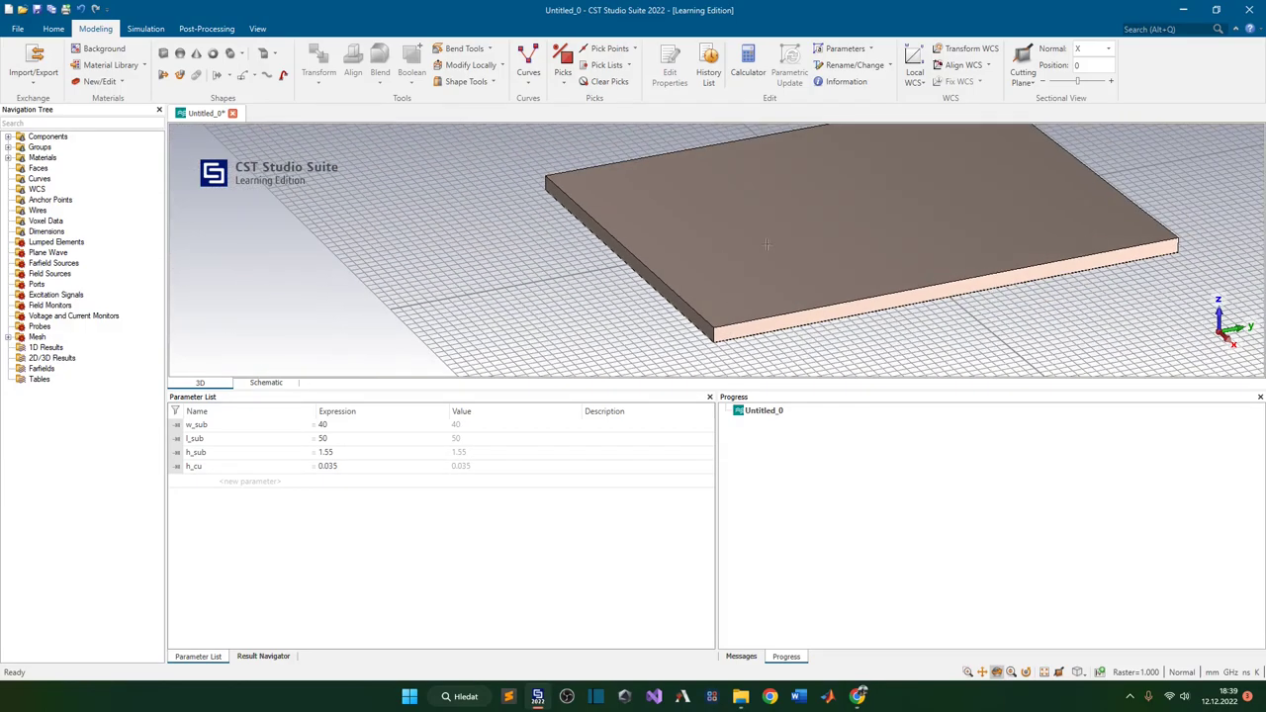
{"action": "scroll", "coordinate": [763, 253], "scroll_direction": "up", "scroll_amount": 1}
{"action": "key", "text": "e"}
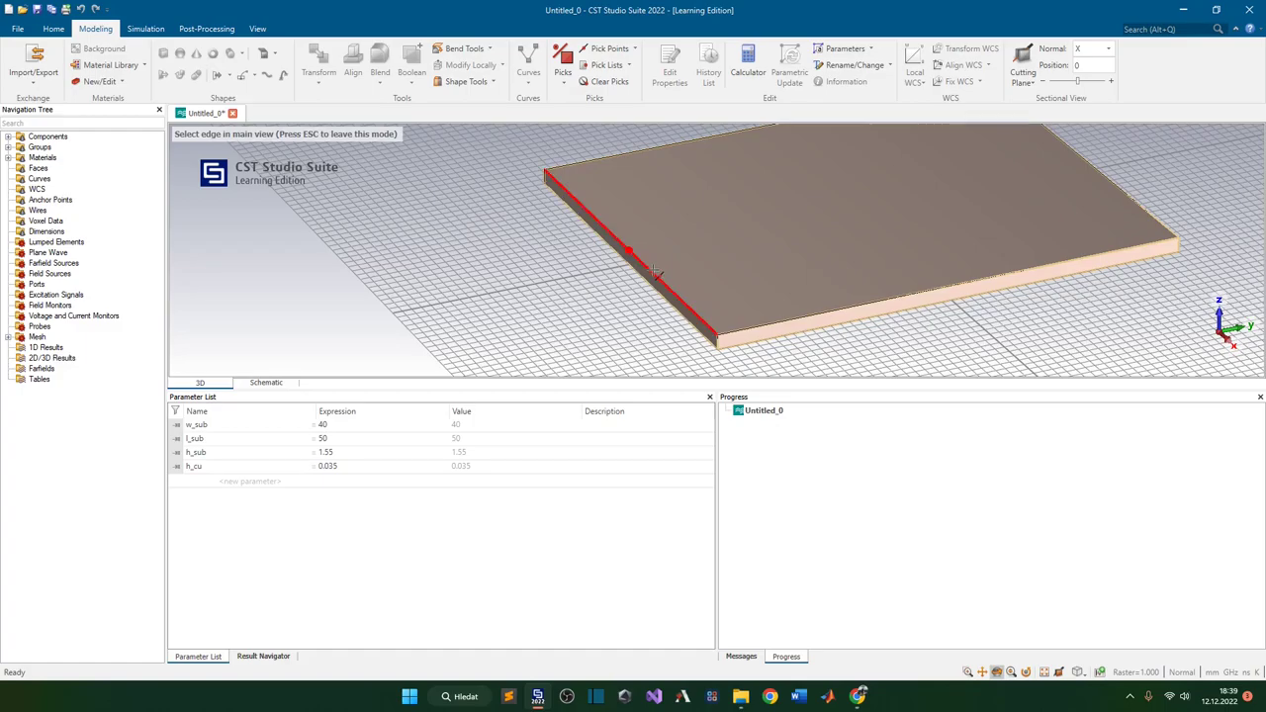
{"action": "left_click", "coordinate": [655, 272]}
{"action": "key", "text": "w"}
{"action": "scroll", "coordinate": [616, 306], "scroll_direction": "down", "scroll_amount": 2}
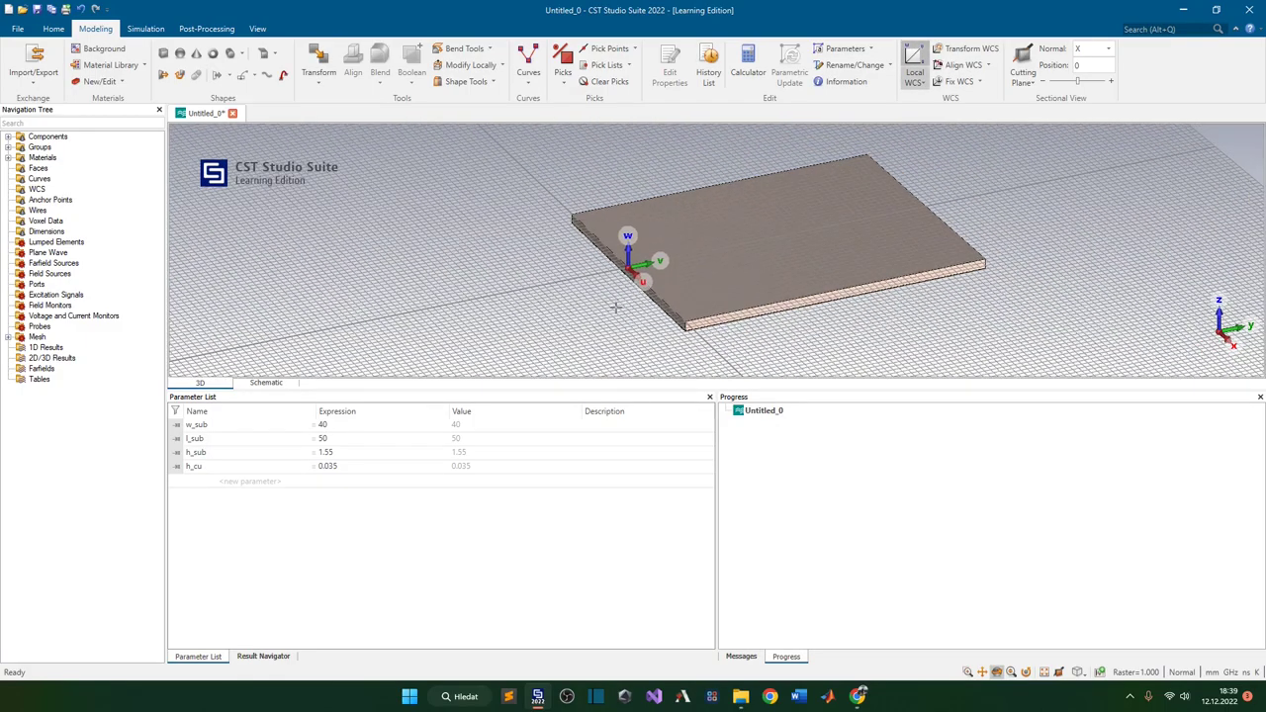
{"action": "scroll", "coordinate": [617, 306], "scroll_direction": "down", "scroll_amount": 2}
{"action": "left_click_drag", "start_coordinate": [616, 306], "coordinate": [688, 292]}
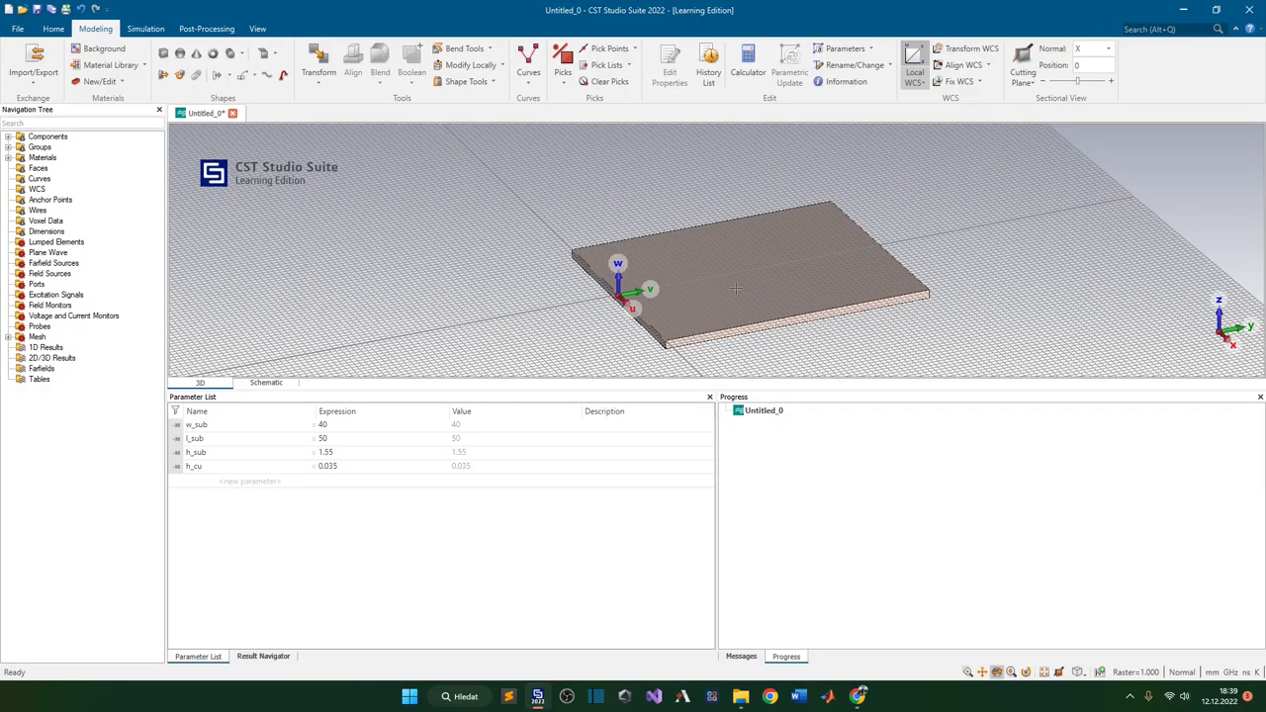
{"action": "scroll", "coordinate": [639, 289], "scroll_direction": "up", "scroll_amount": 2}
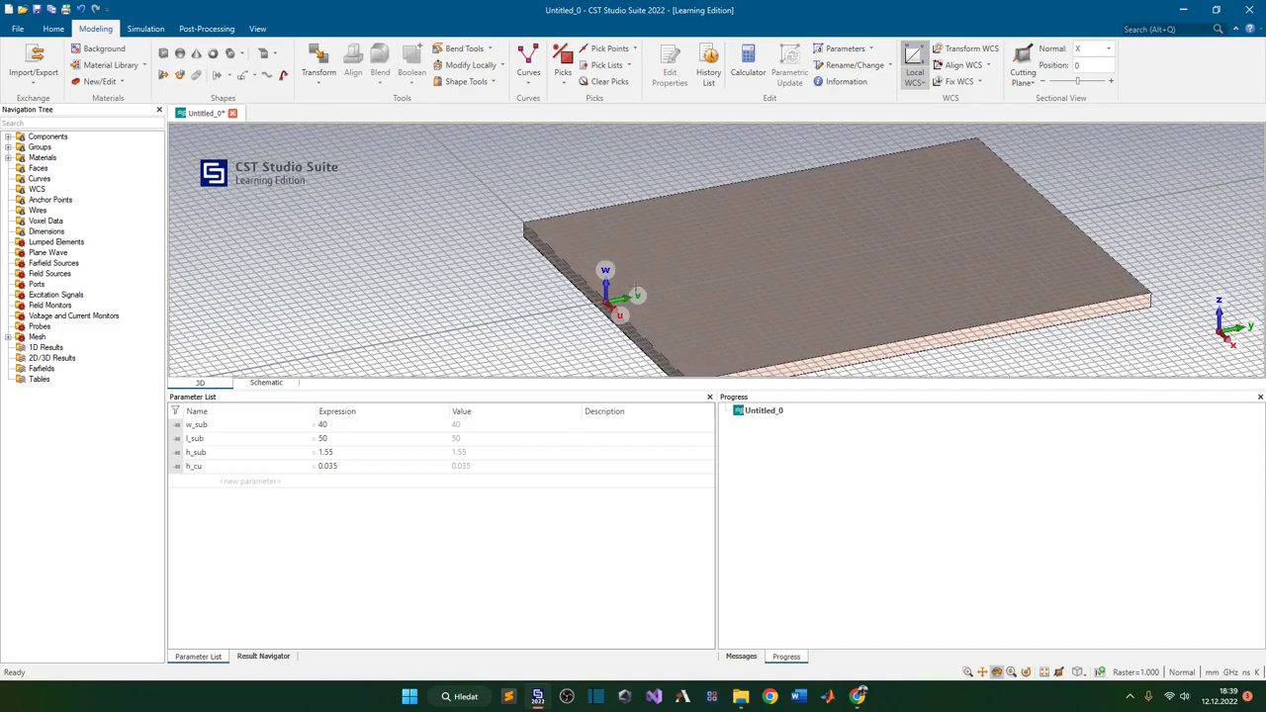
- Start a new brick by numeric definition and name it ramenoZ0
{"action": "key", "text": "Escape"}
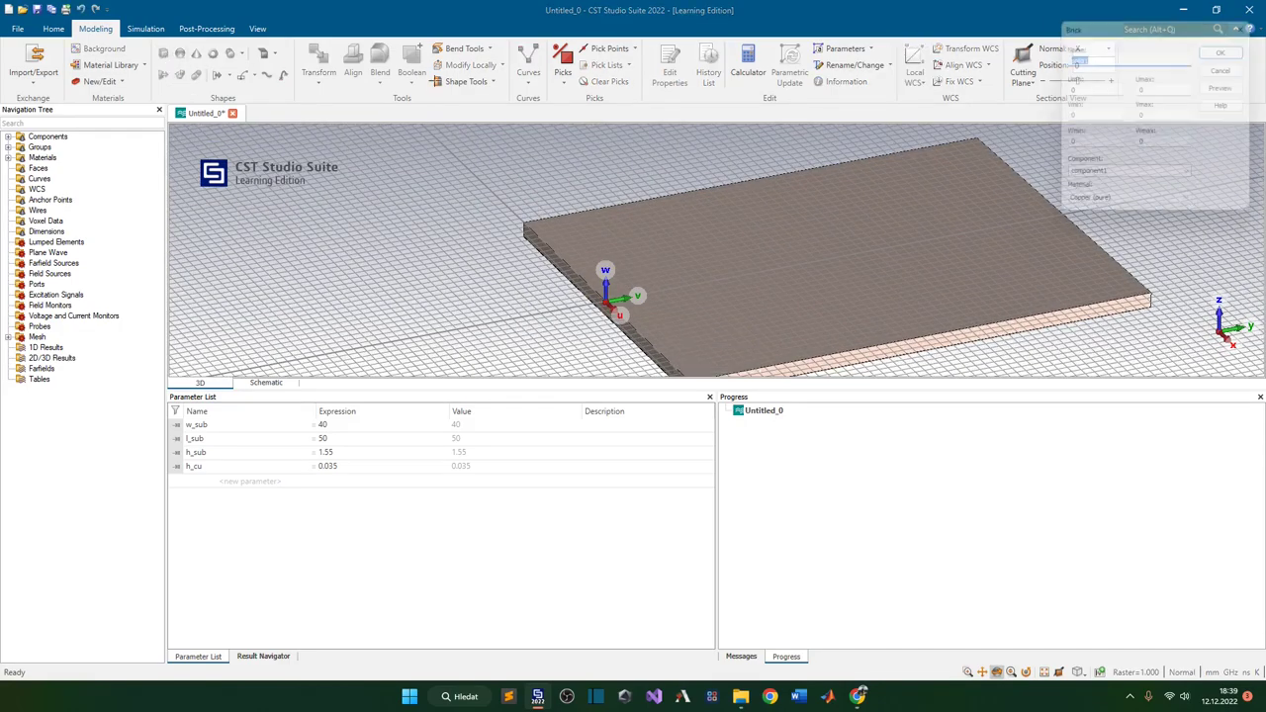
{"action": "left_click_drag", "start_coordinate": [1105, 27], "coordinate": [1041, 160]}
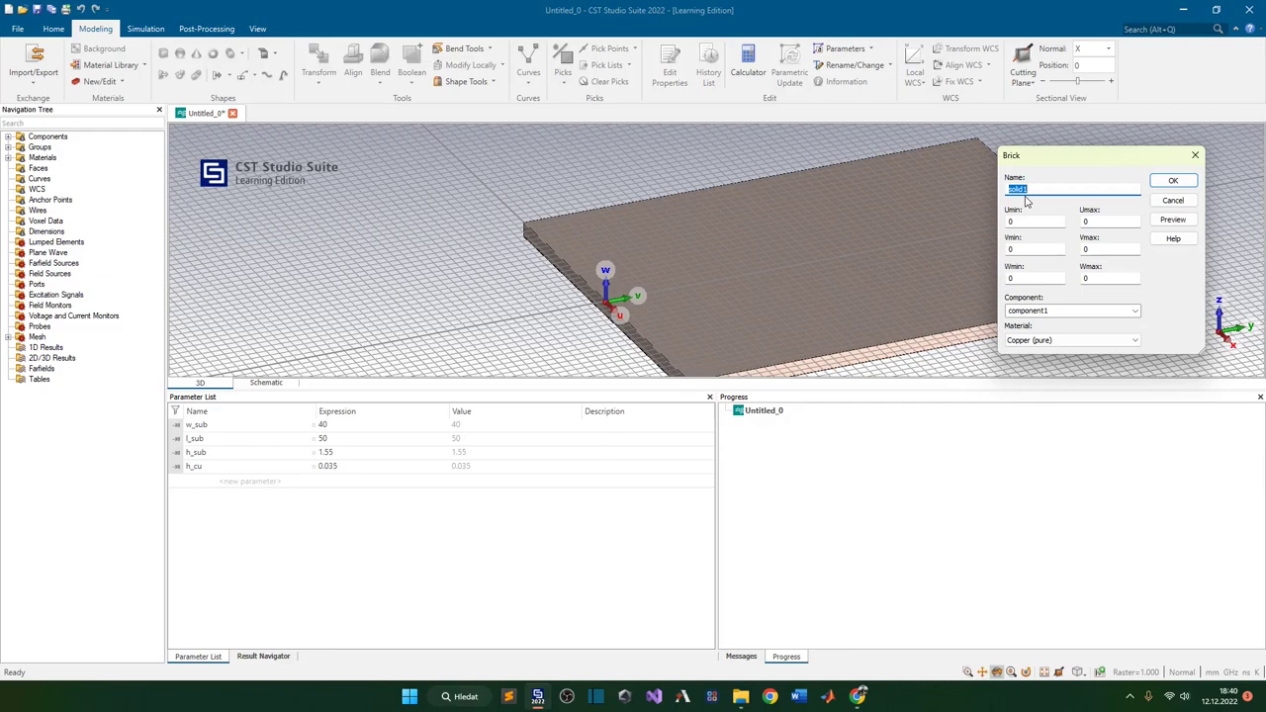
{"action": "type", "text": "Z"}
{"action": "type", "text": "rameno"}
{"action": "type", "text": "Z"}
{"action": "type", "text": "0"}
- Set the ramenoZ0 brick's U range from -h_ramenoZ0/2 to h_ramenoZ0/2
{"action": "key", "text": "Tab"}
{"action": "type", "text": "-h"}
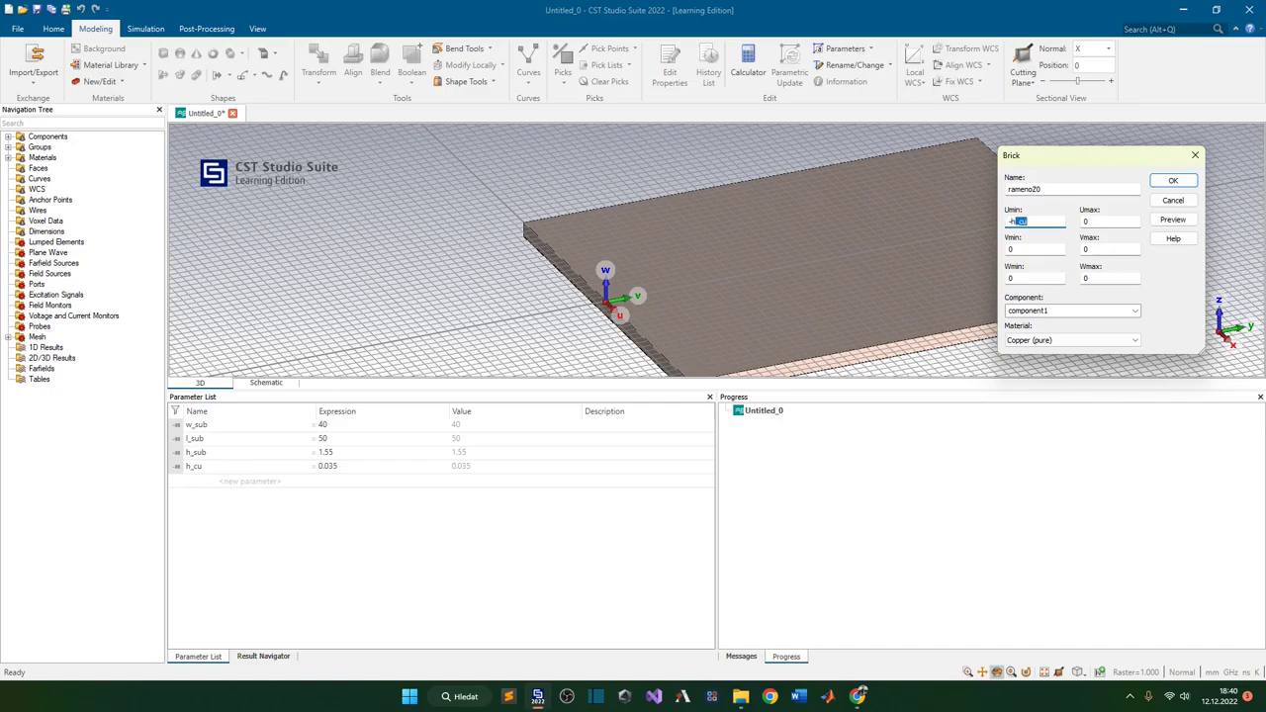
{"action": "type", "text": "_rameno20/2"}
{"action": "key", "text": "ctrl+a"}
{"action": "key", "text": "ctrl+c"}
{"action": "key", "text": "Tab"}
{"action": "key", "text": "ctrl+v"}
{"action": "key", "text": "Home"}
{"action": "key", "text": "Delete"}
{"action": "key", "text": "Tab"}
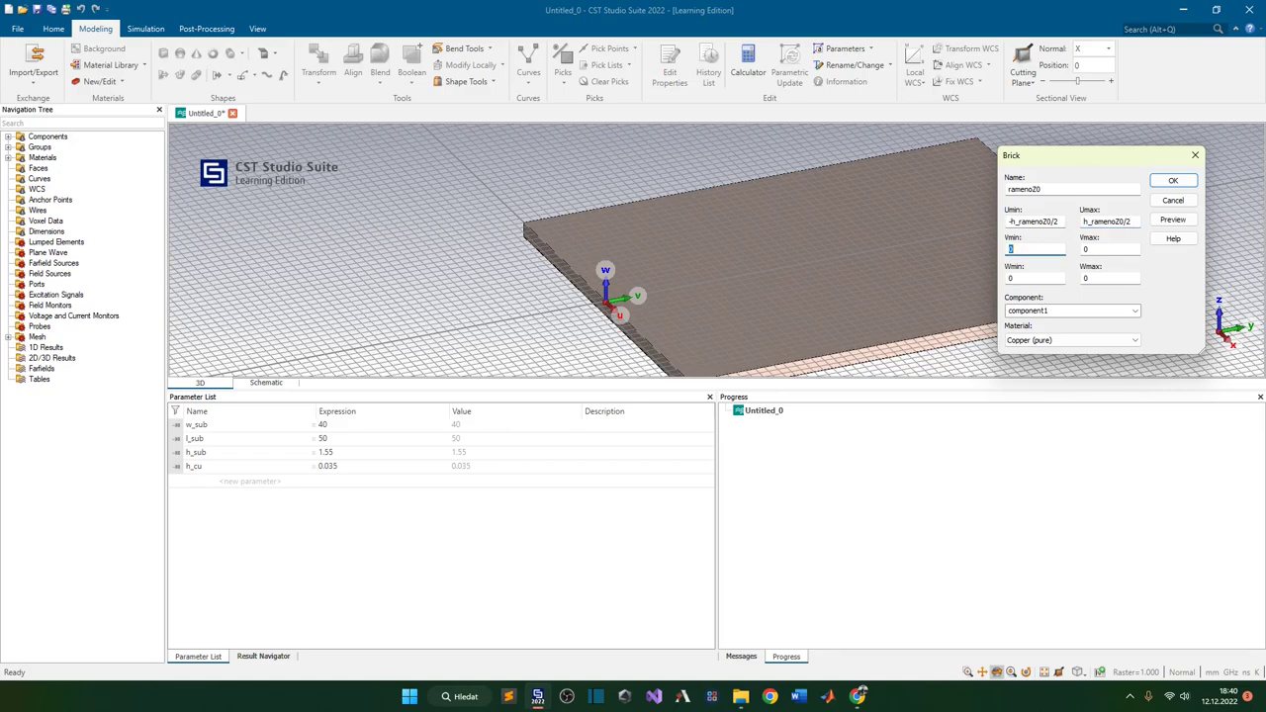
- Set the ramenoZ0 brick's Vmax to ramenoZ0_l and its Wmax to h_cu
{"action": "key", "text": "Tab"}
{"action": "type", "text": "ramenoZ0L"}
{"action": "key", "text": "BackSpace"}
{"action": "key", "text": "Tab"}
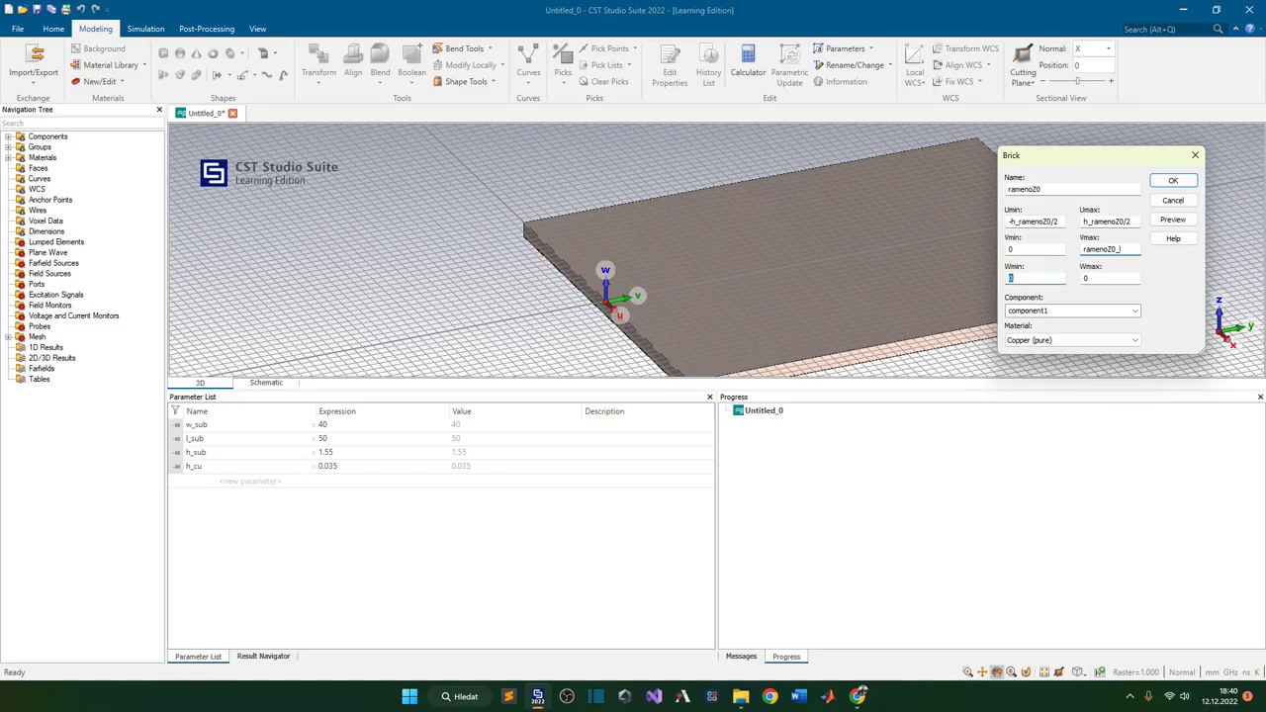
{"action": "key", "text": "Tab"}
{"action": "type", "text": "h_cu"}
- Preview the ramenoZ0 brick, defining the missing parameters h_ramenoZ0 as 3 and ramenoZ0_l as 20
{"action": "left_click", "coordinate": [1174, 220]}
{"action": "left_click_drag", "start_coordinate": [1109, 218], "coordinate": [965, 274]}
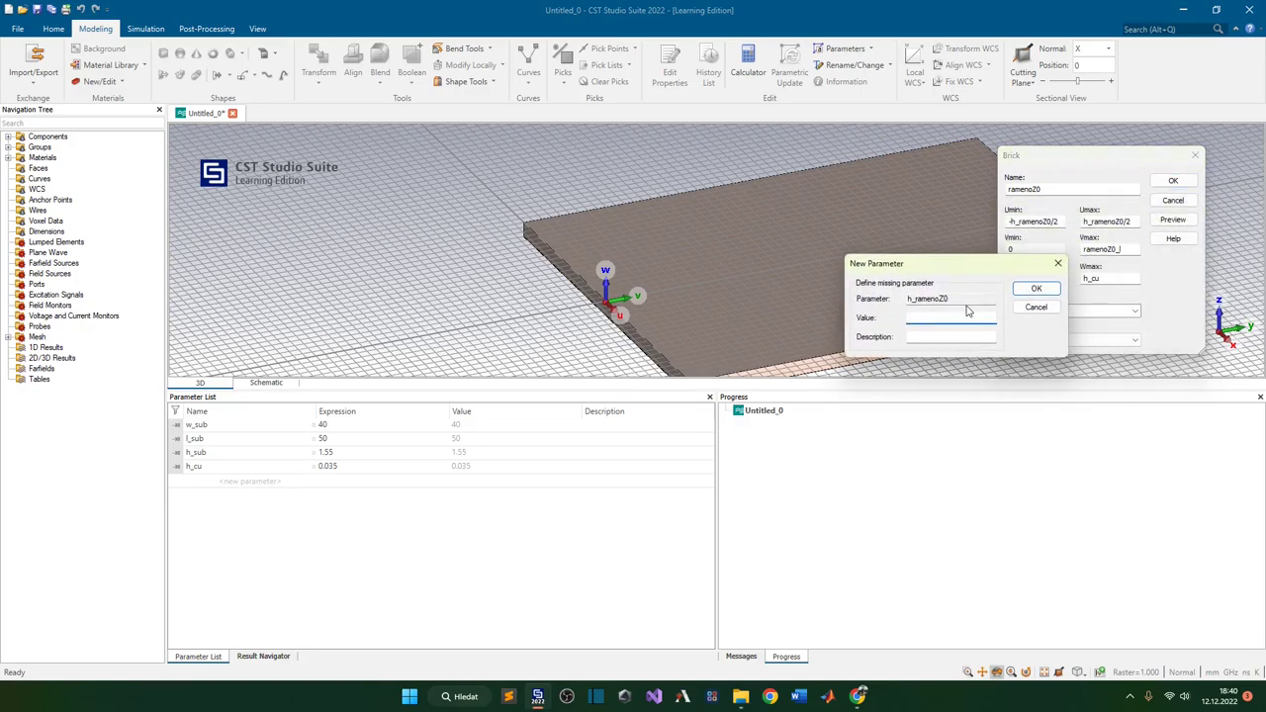
{"action": "type", "text": "3"}
{"action": "left_click", "coordinate": [1034, 290]}
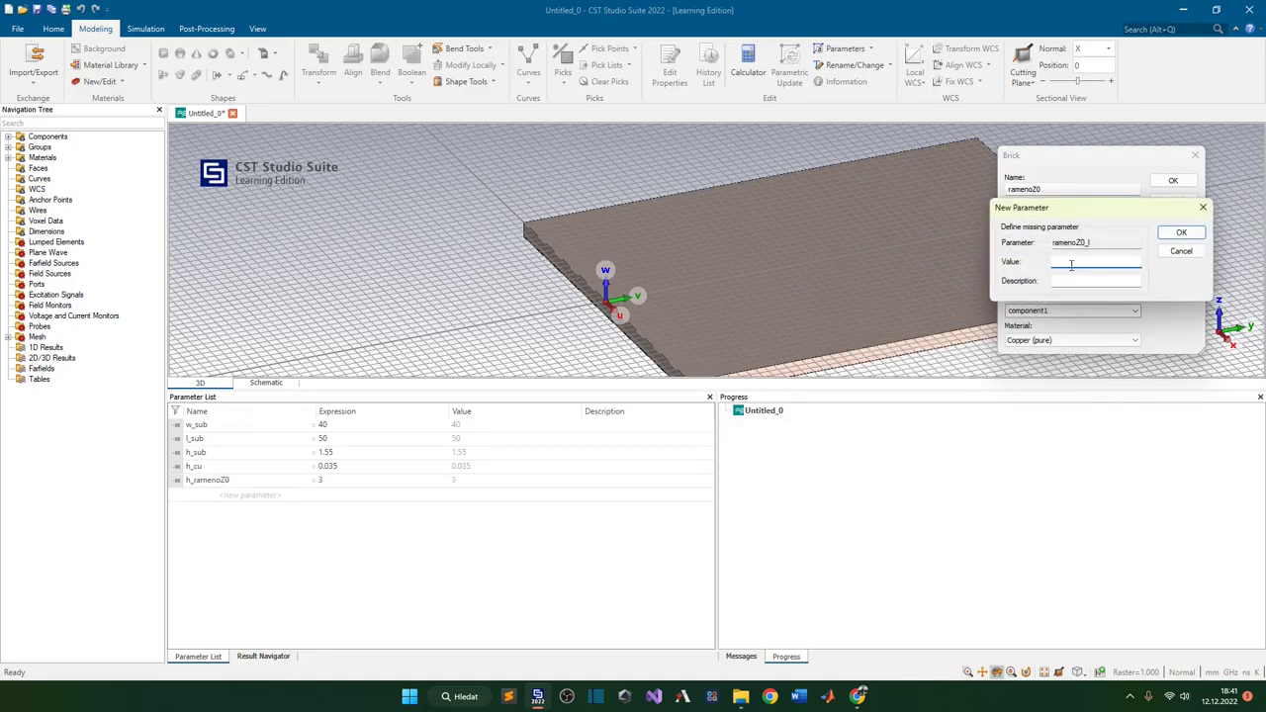
{"action": "type", "text": "20"}
{"action": "left_click_drag", "start_coordinate": [1139, 209], "coordinate": [986, 234]}
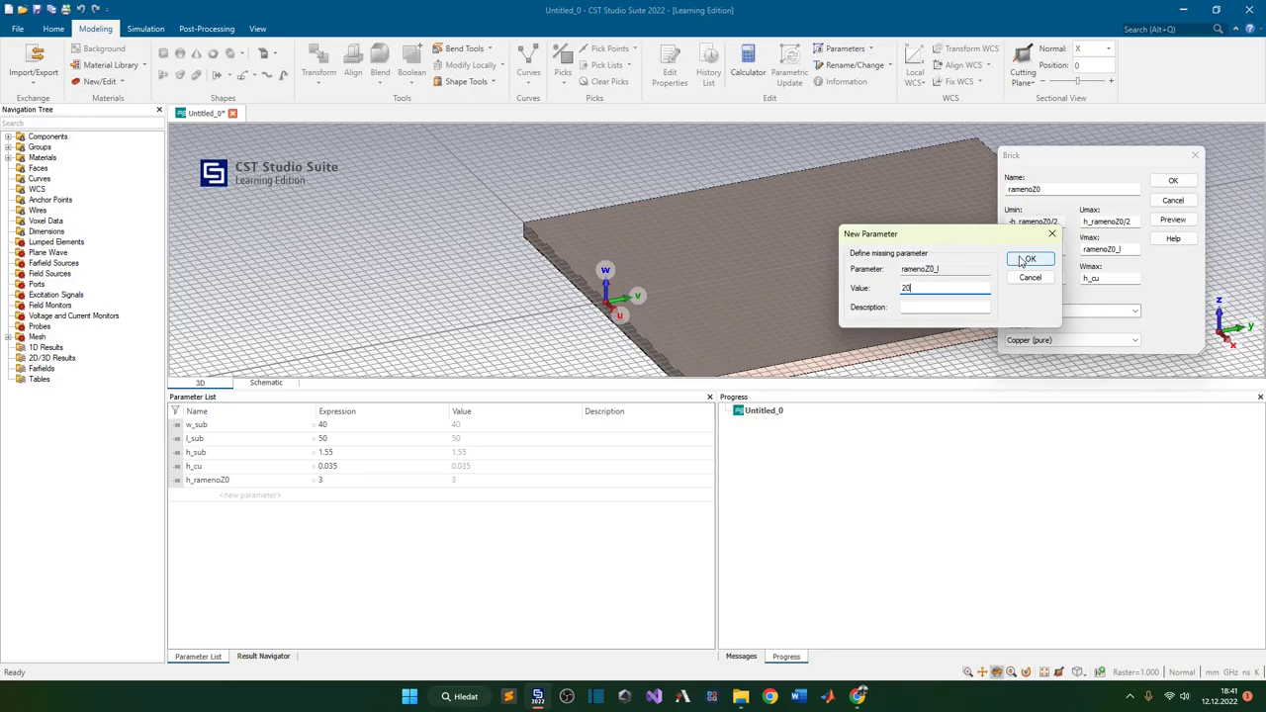
{"action": "left_click", "coordinate": [1021, 261]}
- Inspect the previewed strip on the substrate and create the ramenoZ0 brick in Copper (pure)
{"action": "left_click_drag", "start_coordinate": [850, 260], "coordinate": [805, 271]}
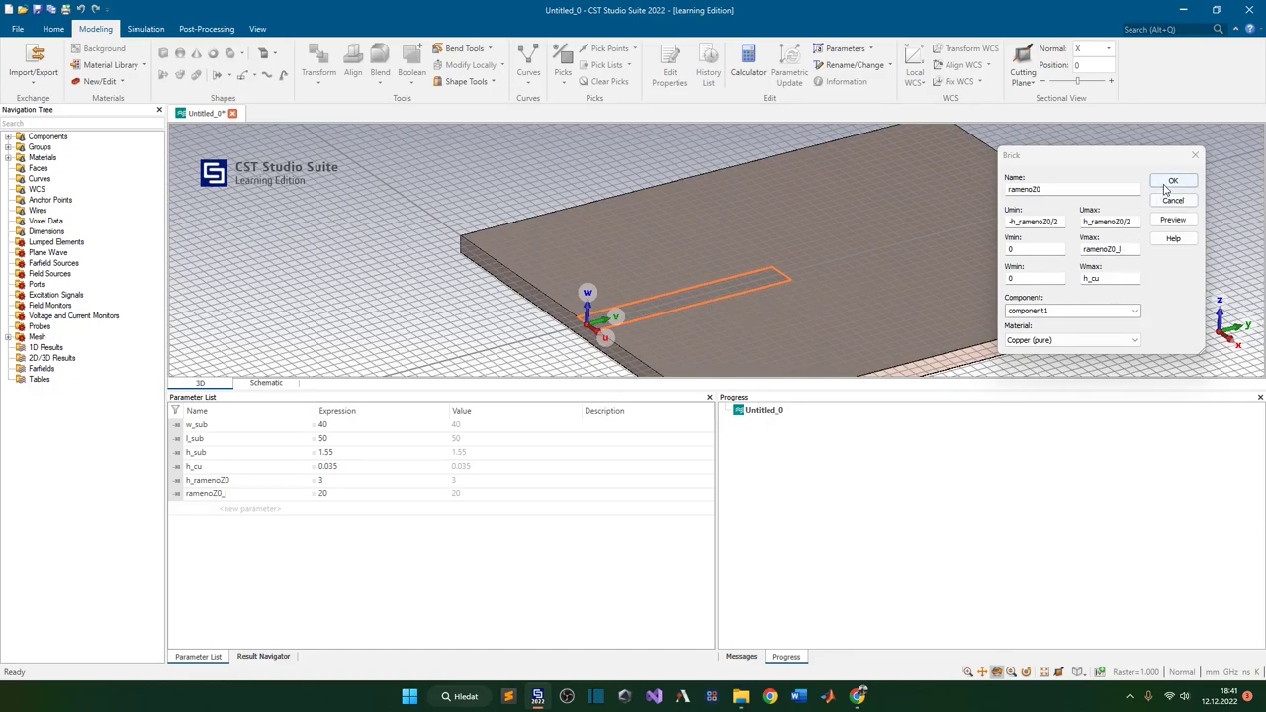
{"action": "scroll", "coordinate": [587, 280], "scroll_direction": "up", "scroll_amount": 5}
{"action": "scroll", "coordinate": [587, 280], "scroll_direction": "up", "scroll_amount": 2}
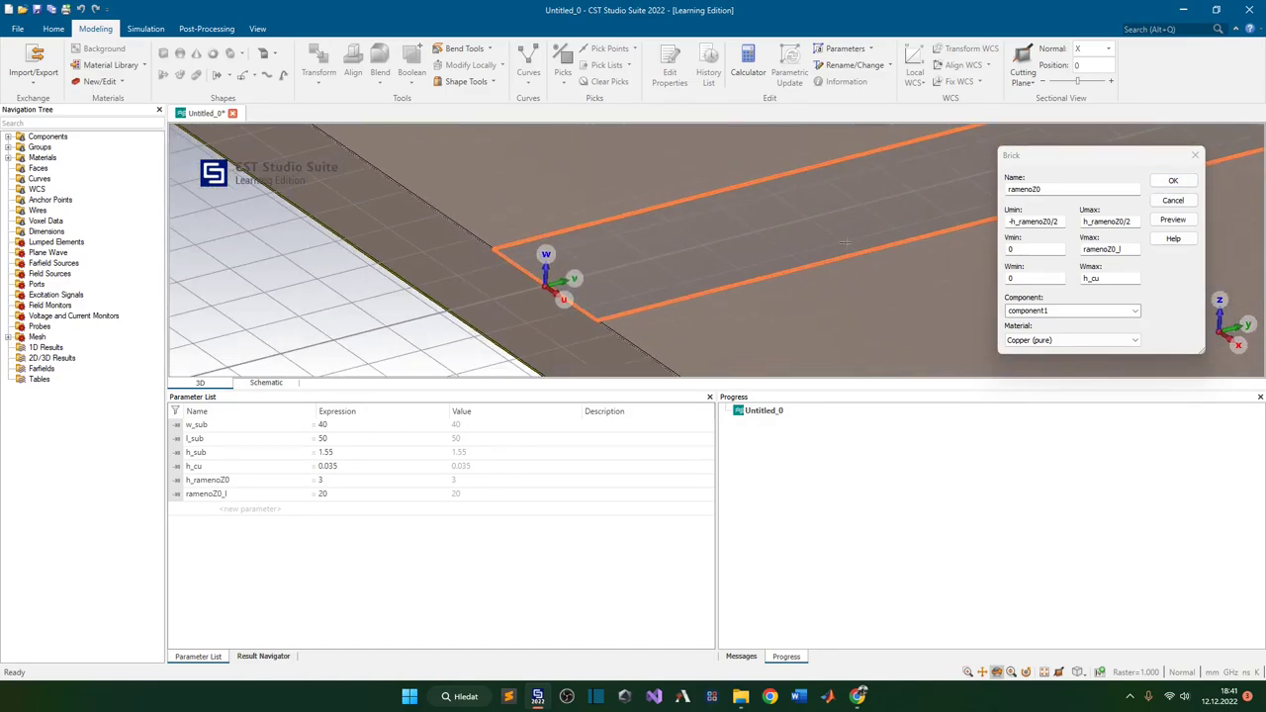
{"action": "left_click", "coordinate": [1173, 180]}
- Move the local WCS to the midpoint of the top edge at the copper strip's inner end
{"action": "scroll", "coordinate": [672, 240], "scroll_direction": "down", "scroll_amount": 3}
{"action": "scroll", "coordinate": [848, 229], "scroll_direction": "up", "scroll_amount": 4}
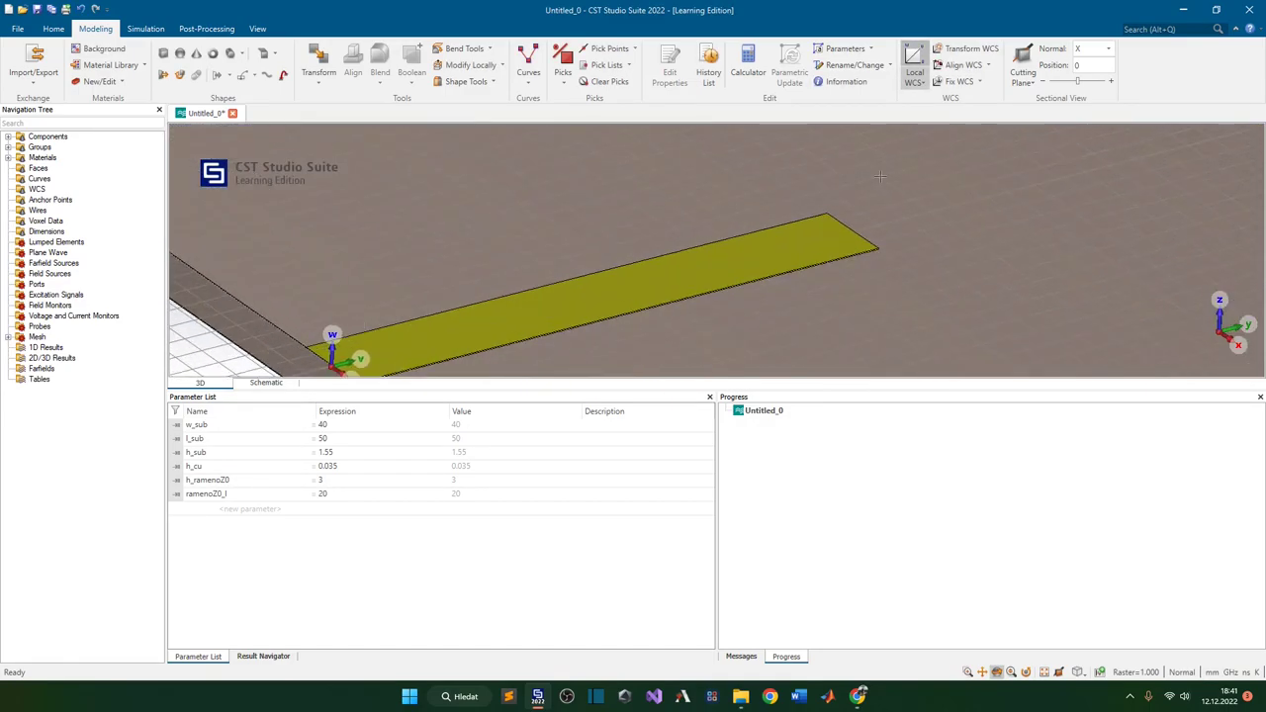
{"action": "key", "text": "c"}
{"action": "double_click", "coordinate": [849, 237]}
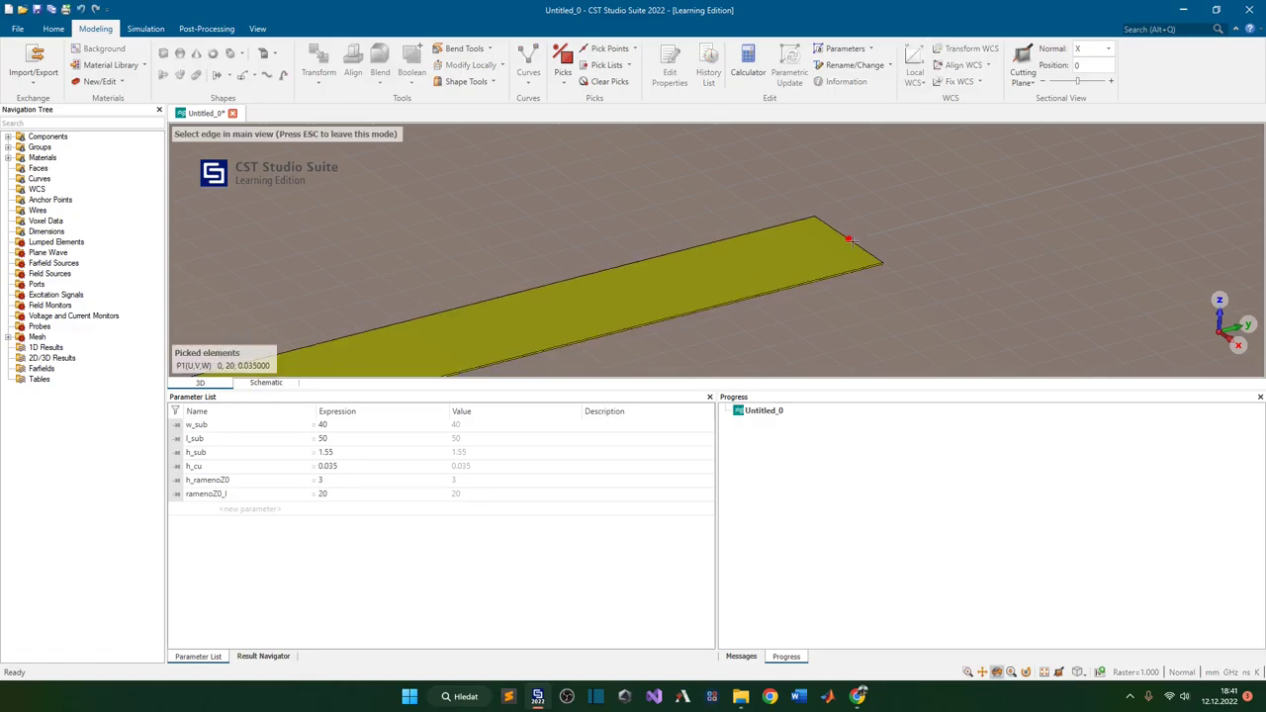
{"action": "key", "text": "w"}
{"action": "scroll", "coordinate": [737, 297], "scroll_direction": "down", "scroll_amount": 4}
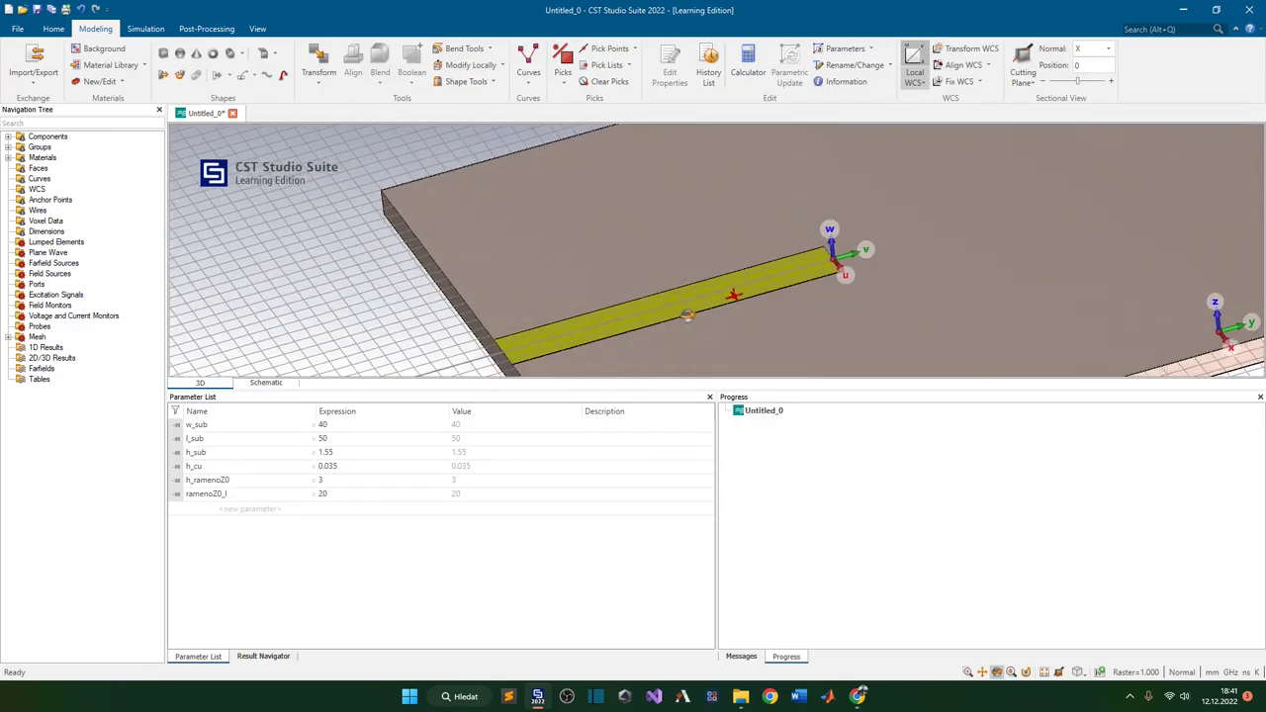
{"action": "scroll", "coordinate": [735, 297], "scroll_direction": "up", "scroll_amount": 3}
{"action": "scroll", "coordinate": [735, 297], "scroll_direction": "down", "scroll_amount": 3}
{"action": "scroll", "coordinate": [735, 297], "scroll_direction": "up", "scroll_amount": 3}
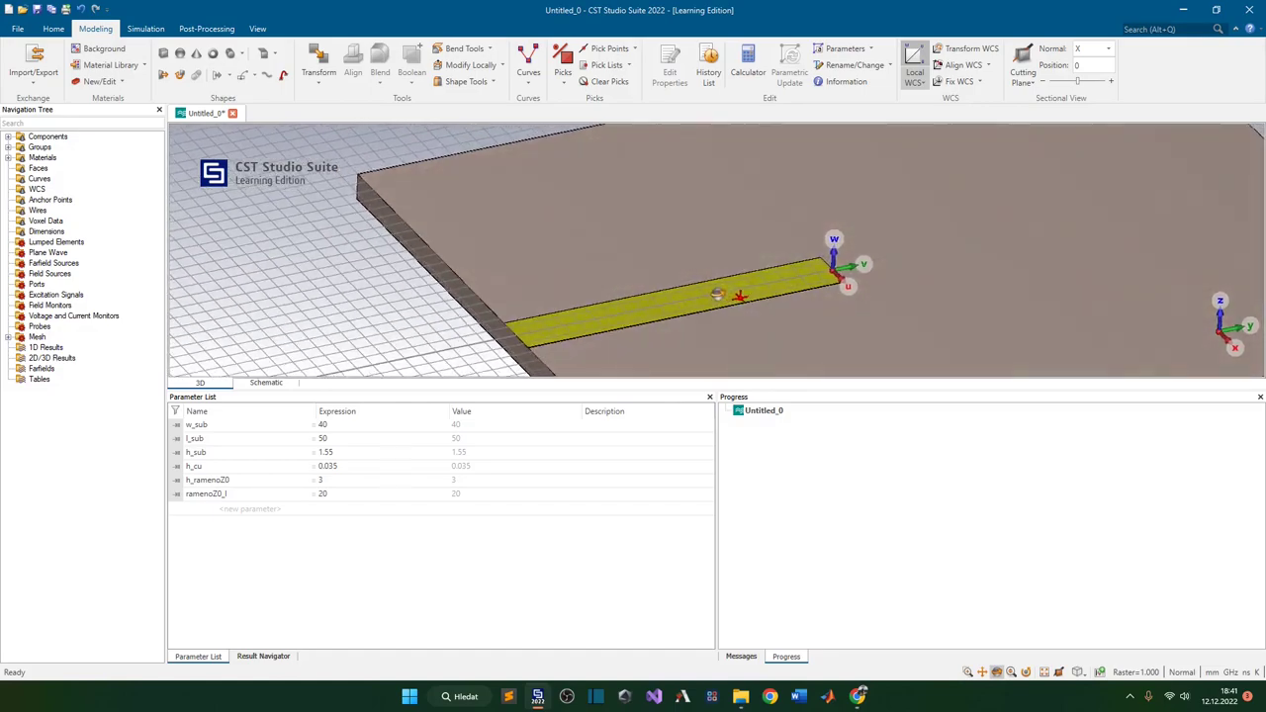
- Start another brick by numeric definition, named ramenoZ2, with Umax set to L1
{"action": "left_click", "coordinate": [164, 53]}
{"action": "key", "text": "Escape"}
{"action": "left_click_drag", "start_coordinate": [1098, 27], "coordinate": [926, 330]}
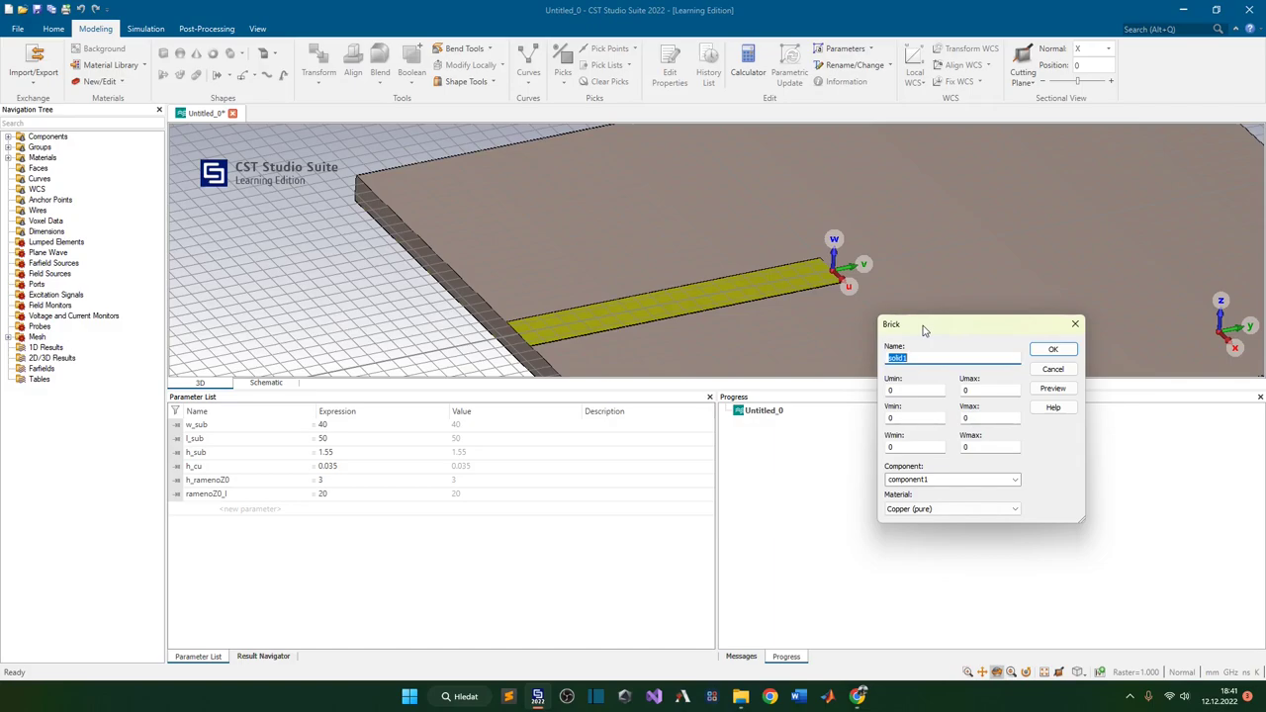
{"action": "type", "text": "ramenoZ0"}
{"action": "key", "text": "Tab"}
{"action": "key", "text": "Tab"}
{"action": "type", "text": "l1"}
- Set the ramenoZ2 brick's V range from -h_ramenoZ1/2 to h_ramenoZ1/2 and its Wmax to -h_cu
{"action": "key", "text": "Tab"}
{"action": "type", "text": "-h_r"}
{"action": "key", "text": "End"}
{"action": "type", "text": "1"}
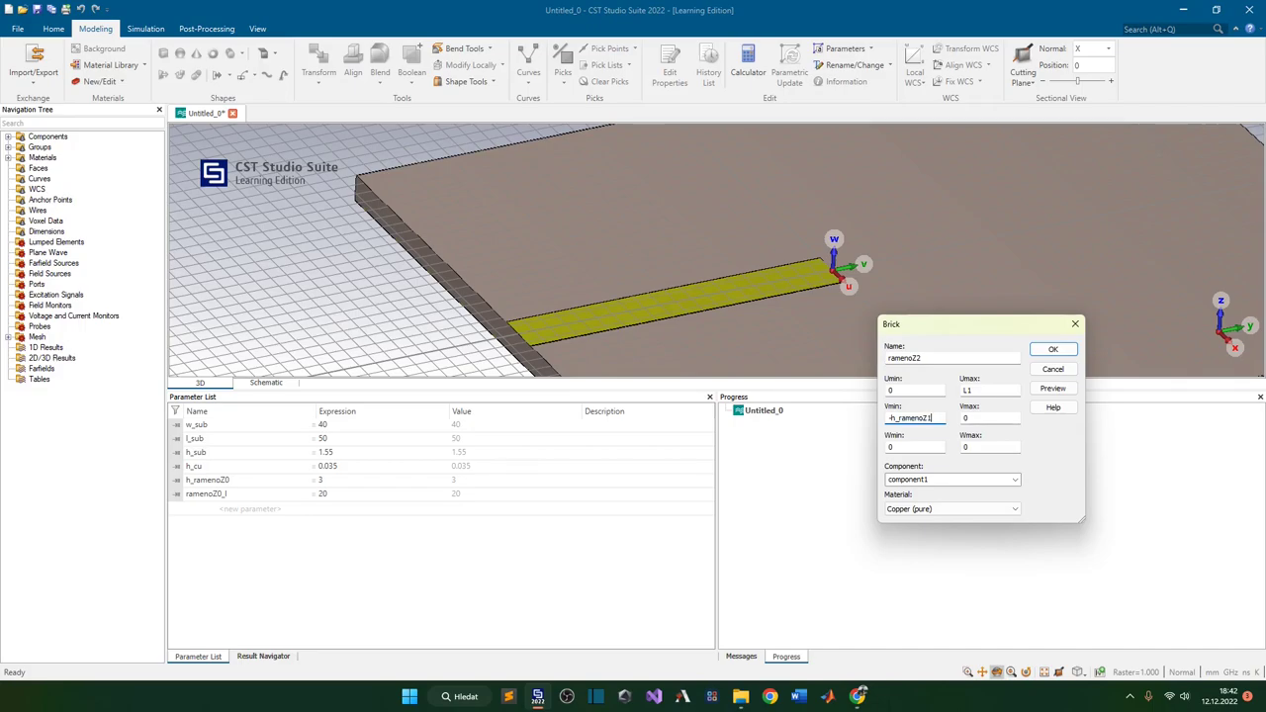
{"action": "key", "text": "shift+Home"}
{"action": "key", "text": "ctrl+c"}
{"action": "key", "text": "Tab"}
{"action": "key", "text": "ctrl+v"}
{"action": "key", "text": "Tab"}
{"action": "key", "text": "Tab"}
{"action": "type", "text": "-h_cu"}
- Preview the ramenoZ2 brick, defining the missing parameters L1 as 5 and h_ramenoZ1 as 0.7
{"action": "left_click", "coordinate": [1053, 349]}
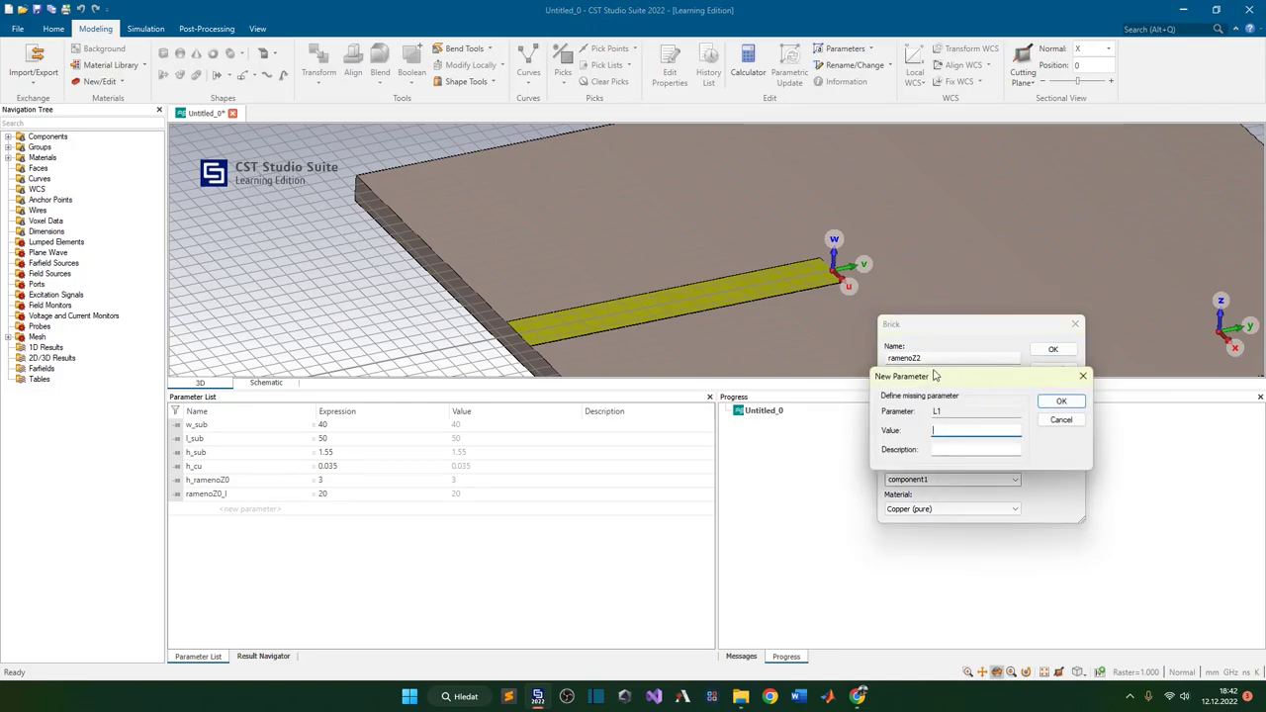
{"action": "left_click_drag", "start_coordinate": [935, 376], "coordinate": [888, 390]}
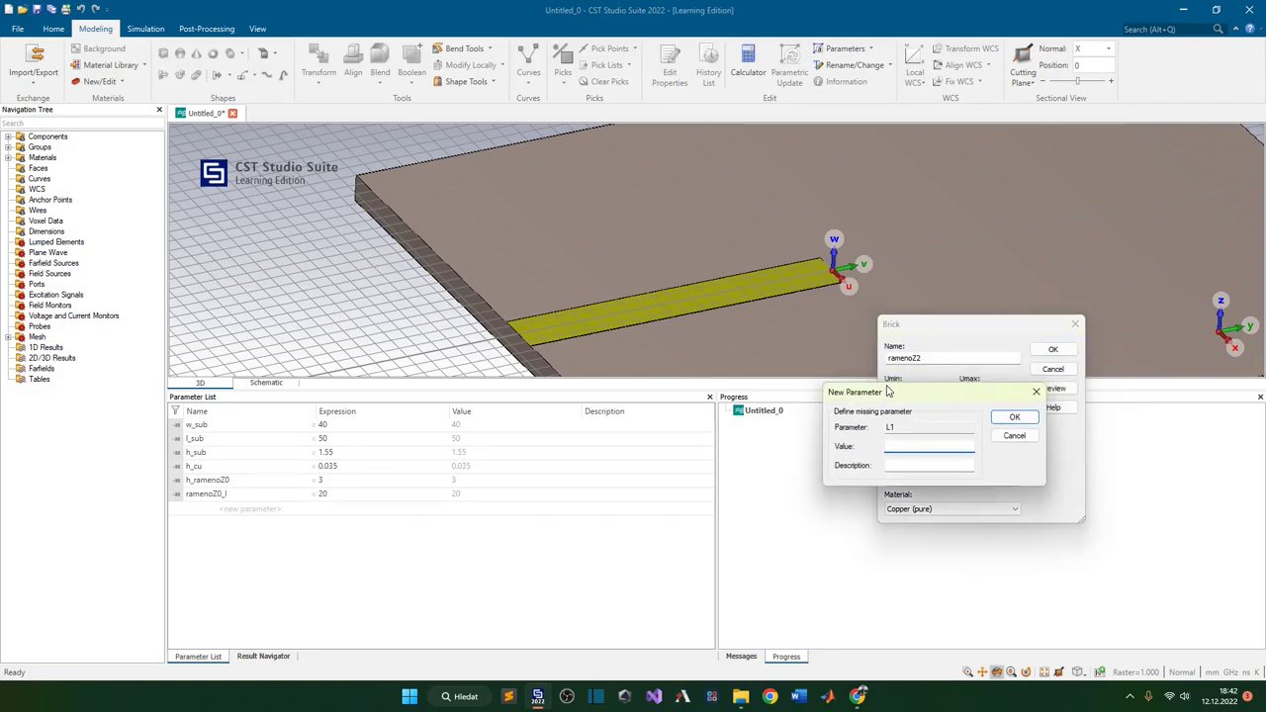
{"action": "left_click", "coordinate": [1014, 417]}
{"action": "left_click_drag", "start_coordinate": [1001, 382], "coordinate": [729, 400]}
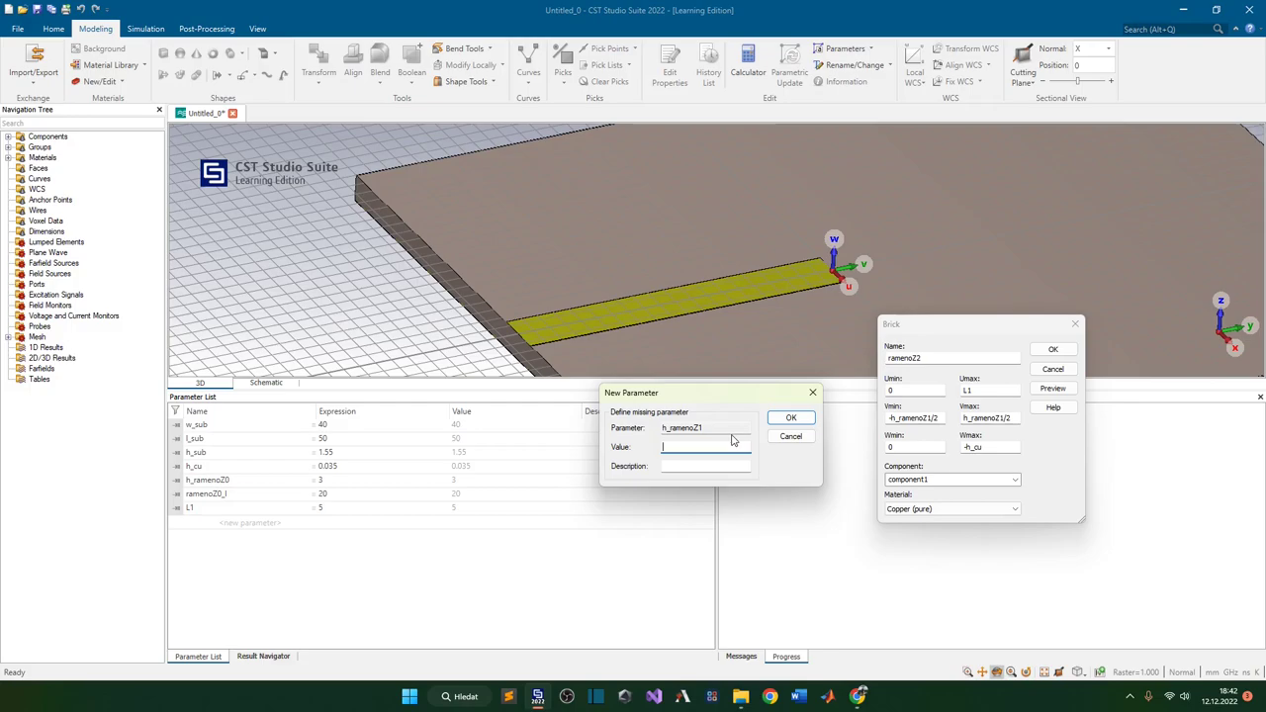
{"action": "type", "text": "0.7"}
{"action": "left_click", "coordinate": [791, 419]}
- Examine how the previewed ramenoZ2 brick meets the copper strip's end, and discard the brick
{"action": "left_click_drag", "start_coordinate": [827, 358], "coordinate": [780, 317]}
{"action": "scroll", "coordinate": [780, 316], "scroll_direction": "down", "scroll_amount": 3}
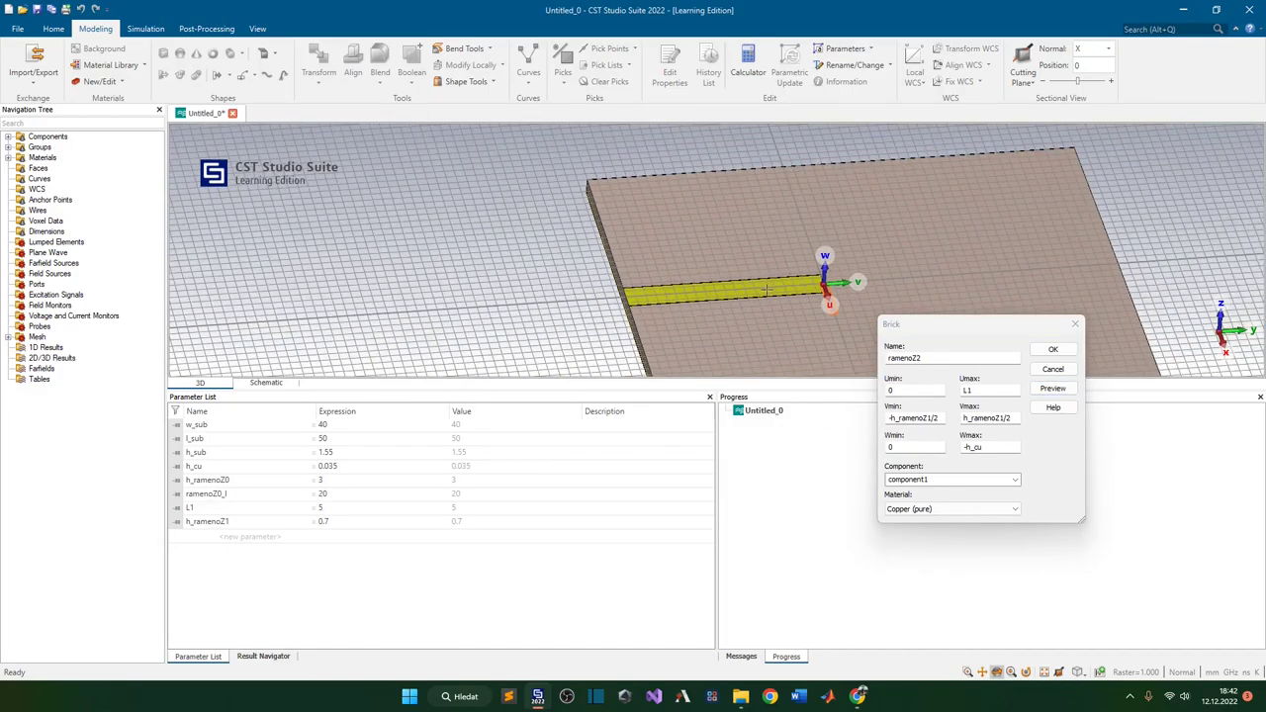
{"action": "scroll", "coordinate": [768, 288], "scroll_direction": "up", "scroll_amount": 5}
{"action": "left_click_drag", "start_coordinate": [768, 285], "coordinate": [798, 251]}
{"action": "scroll", "coordinate": [797, 250], "scroll_direction": "up", "scroll_amount": 4}
{"action": "scroll", "coordinate": [774, 302], "scroll_direction": "up", "scroll_amount": 3}
{"action": "scroll", "coordinate": [779, 316], "scroll_direction": "up", "scroll_amount": 3}
{"action": "scroll", "coordinate": [752, 307], "scroll_direction": "down", "scroll_amount": 5}
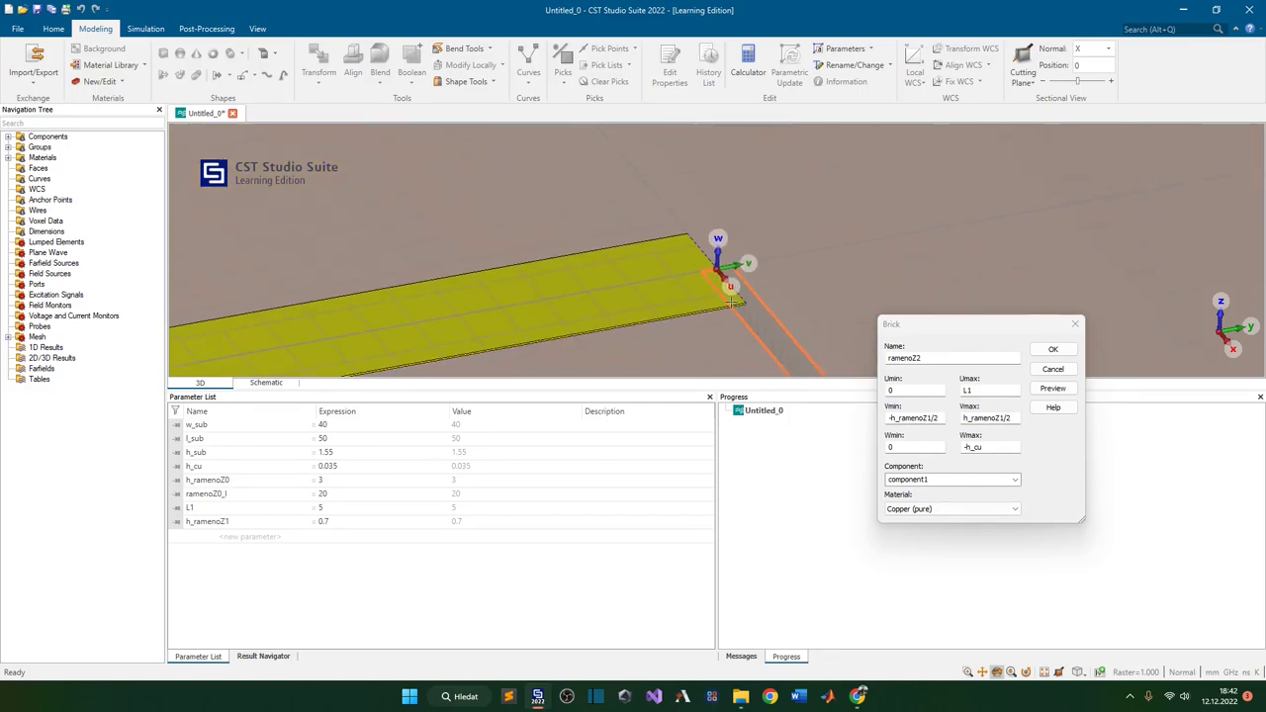
{"action": "scroll", "coordinate": [732, 304], "scroll_direction": "down", "scroll_amount": 1}
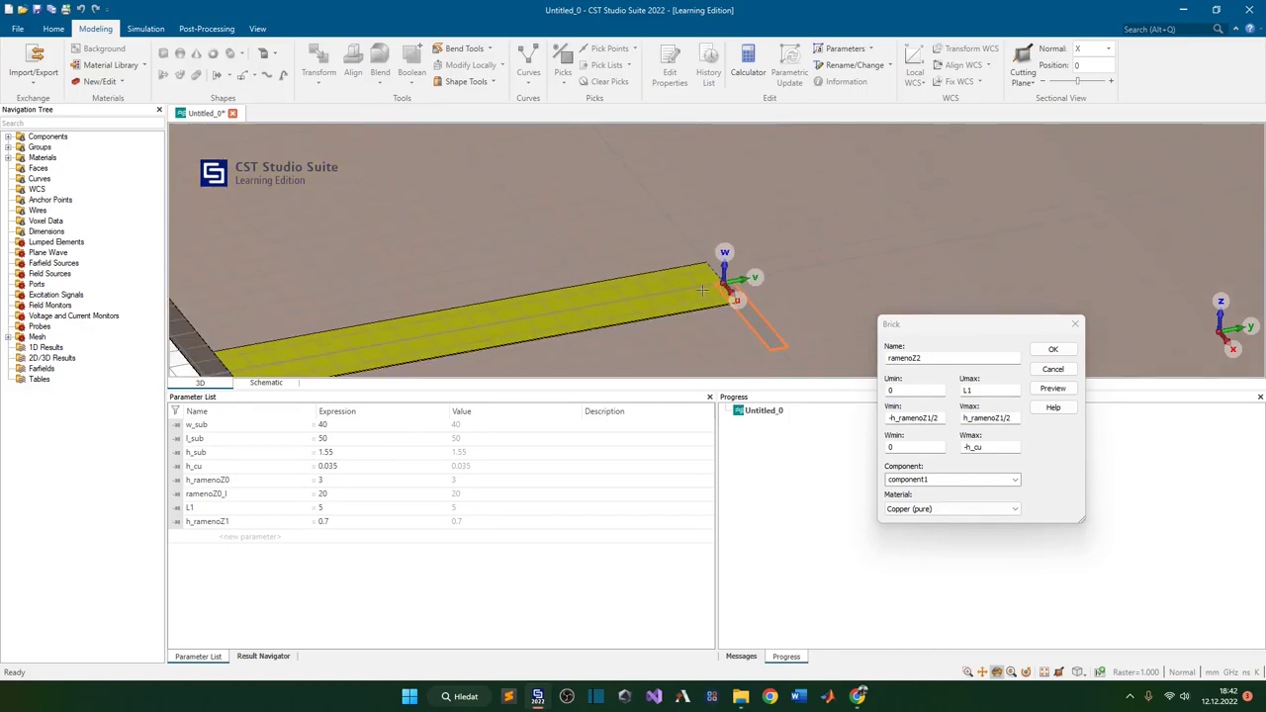
{"action": "scroll", "coordinate": [695, 299], "scroll_direction": "down", "scroll_amount": 2}
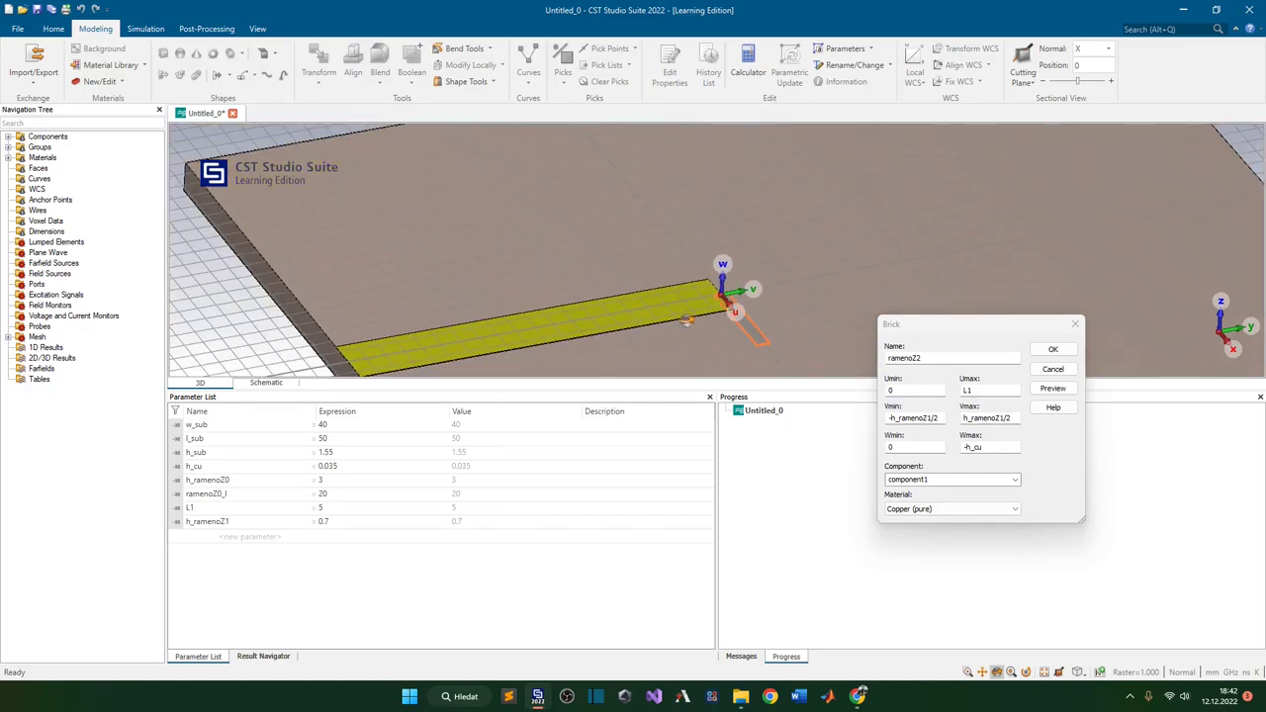
{"action": "scroll", "coordinate": [688, 304], "scroll_direction": "down", "scroll_amount": 1}
{"action": "scroll", "coordinate": [683, 307], "scroll_direction": "up", "scroll_amount": 1}
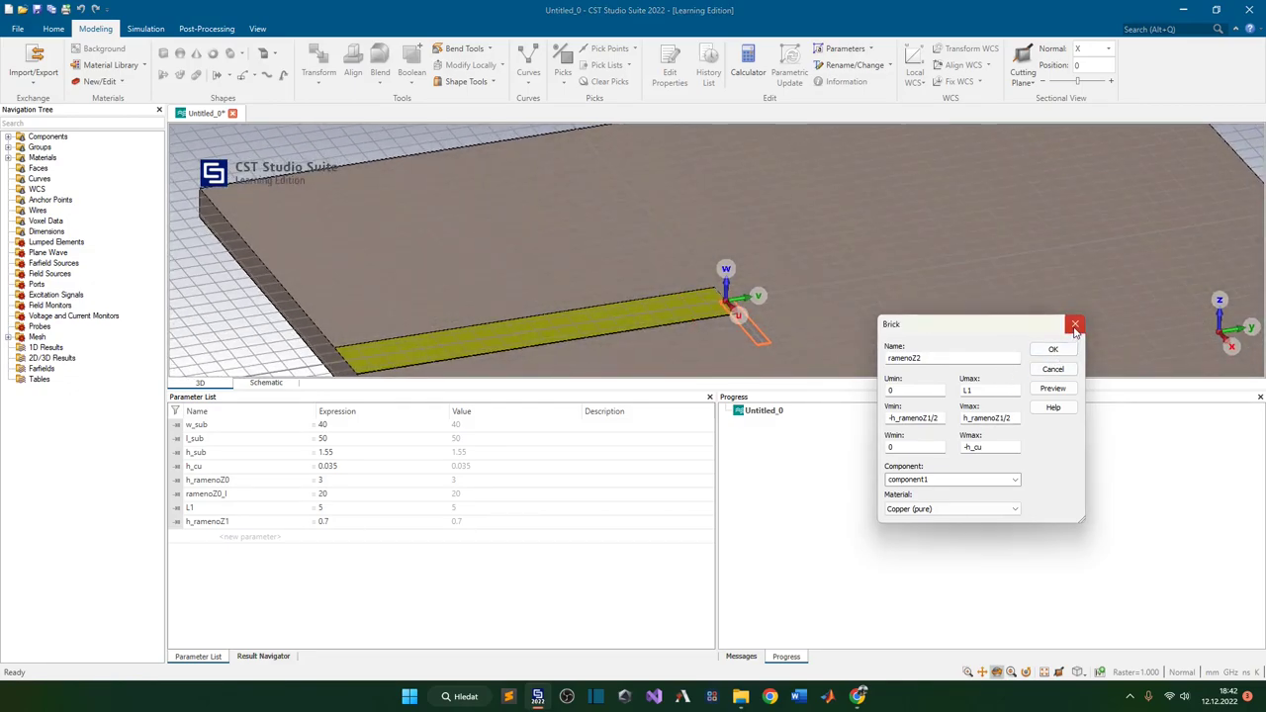
{"action": "left_click", "coordinate": [1076, 326]}
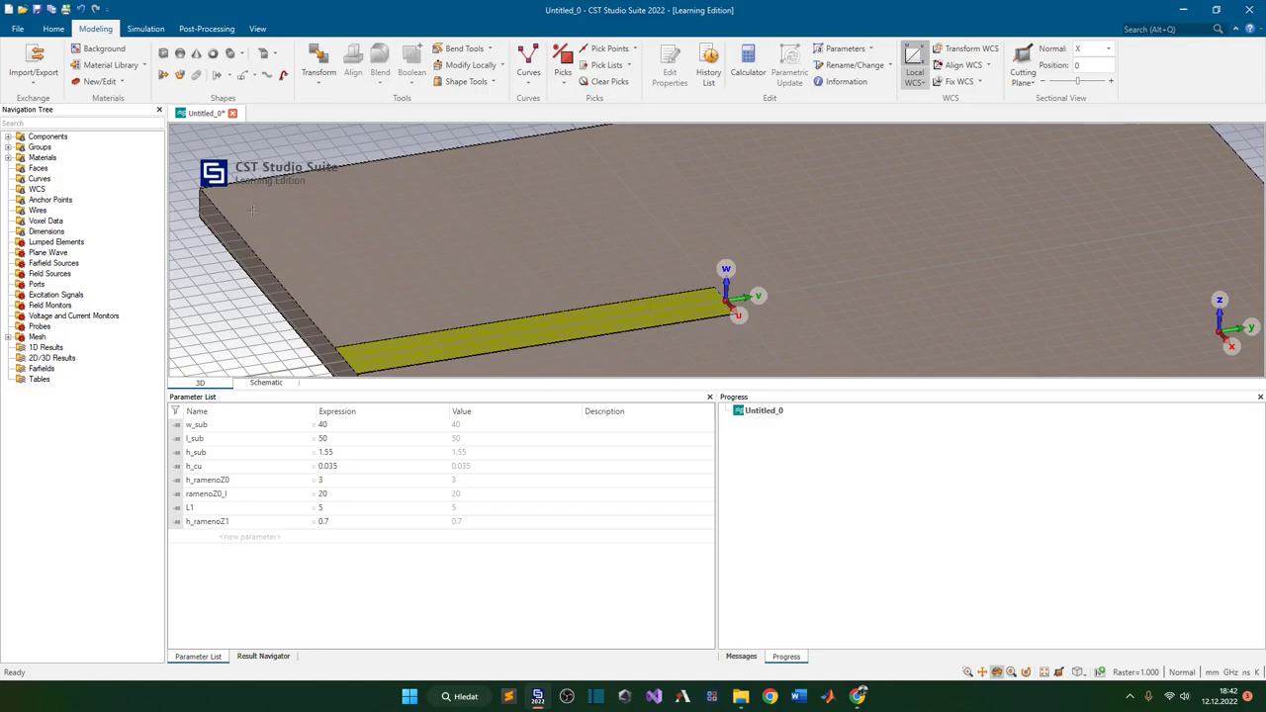
{"action": "scroll", "coordinate": [382, 284], "scroll_direction": "down", "scroll_amount": 2}
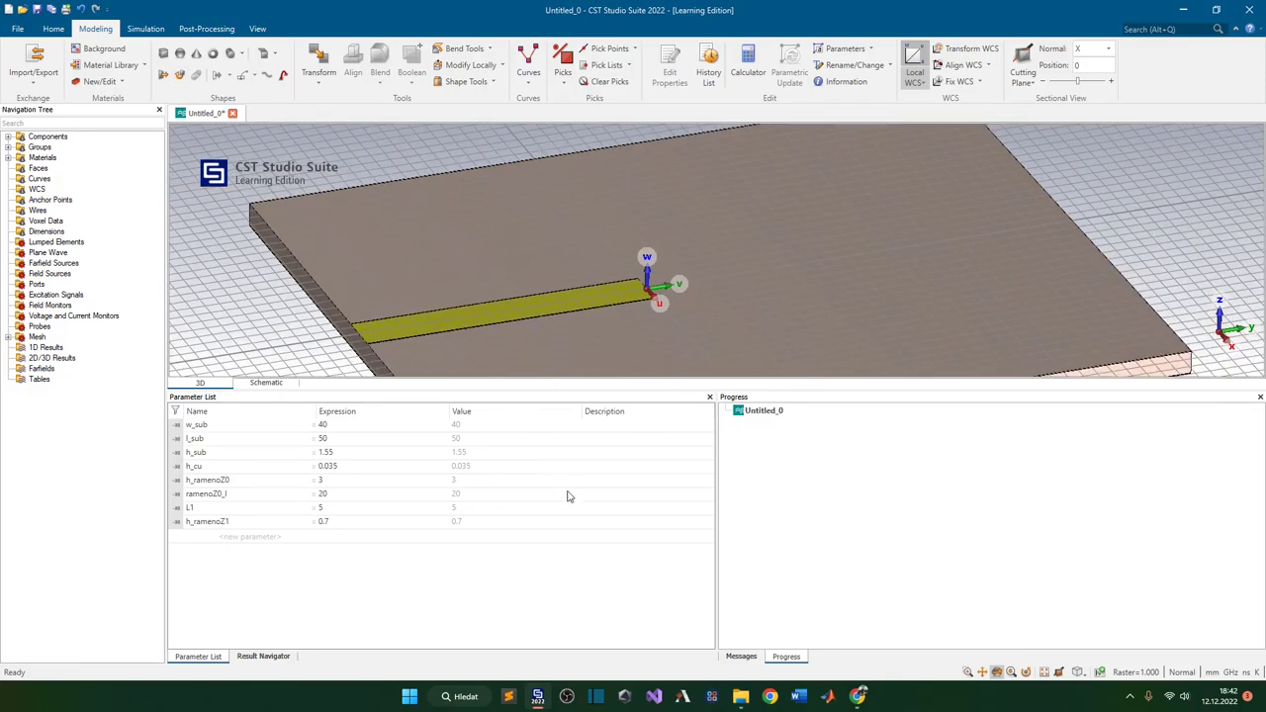
{"action": "left_click", "coordinate": [538, 697]}
{"action": "left_click", "coordinate": [537, 697]}
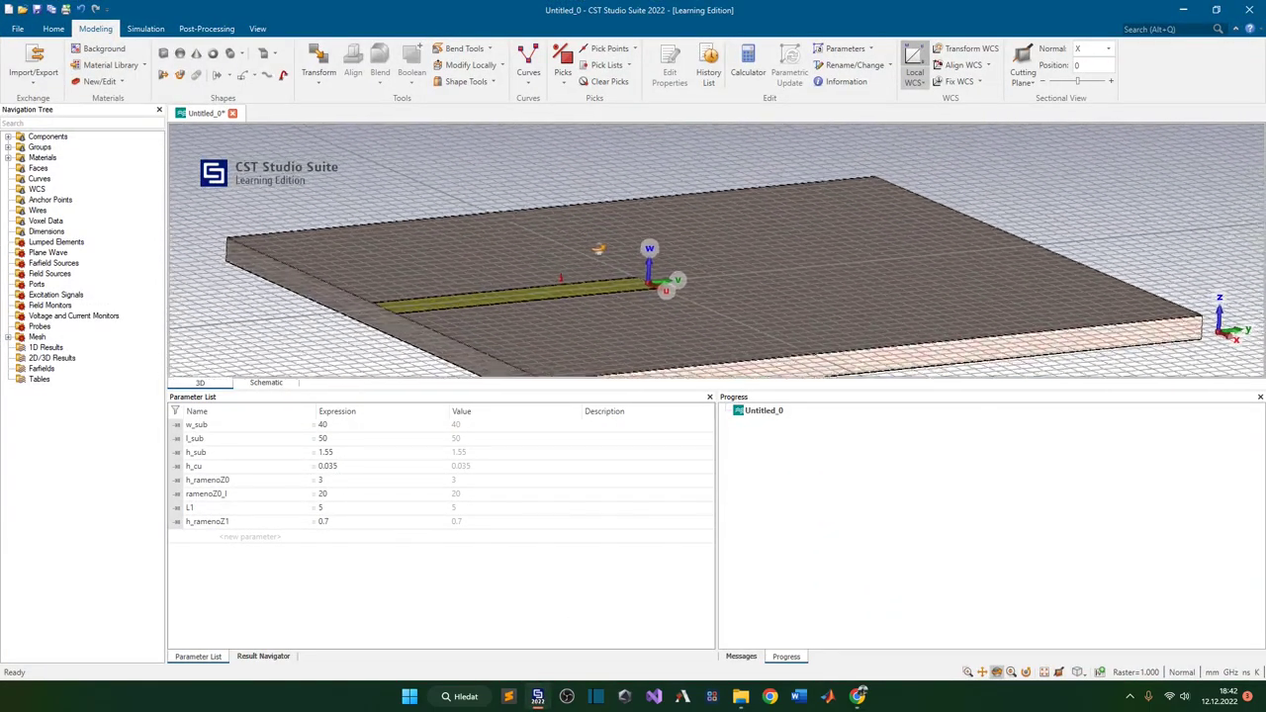
{"action": "left_click_drag", "start_coordinate": [596, 246], "coordinate": [595, 271]}
{"action": "left_click", "coordinate": [164, 54]}
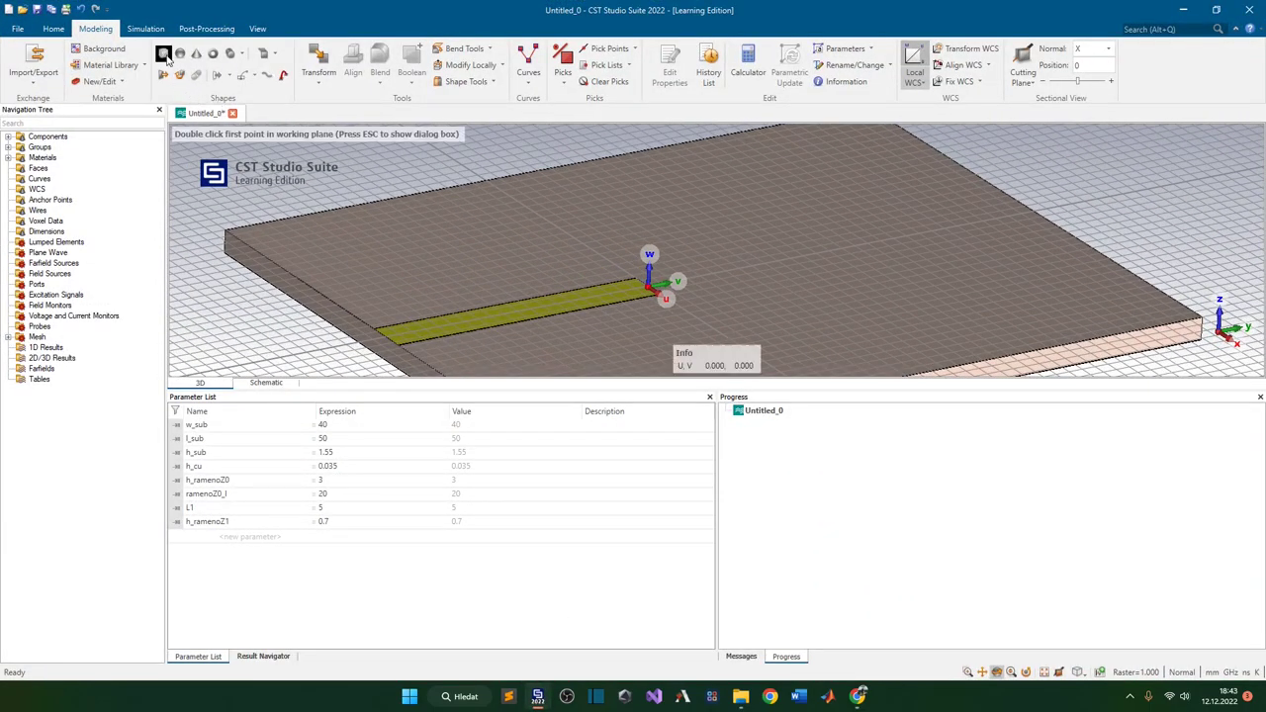
{"action": "key", "text": "Escape"}
{"action": "left_click_drag", "start_coordinate": [1077, 27], "coordinate": [1040, 201]}
{"action": "left_click", "coordinate": [1126, 194]}
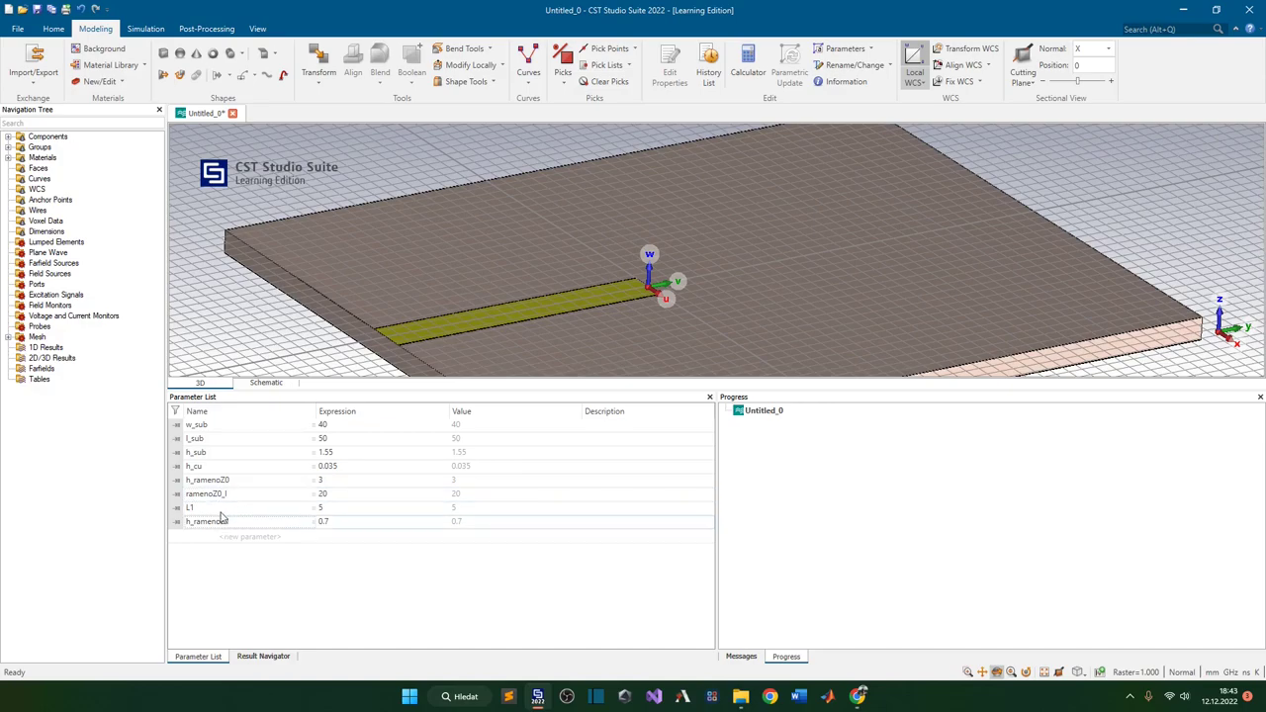
- Delete the parameters L1 and h_ramenoZ1 from the parameter list
{"action": "key", "text": "Delete"}
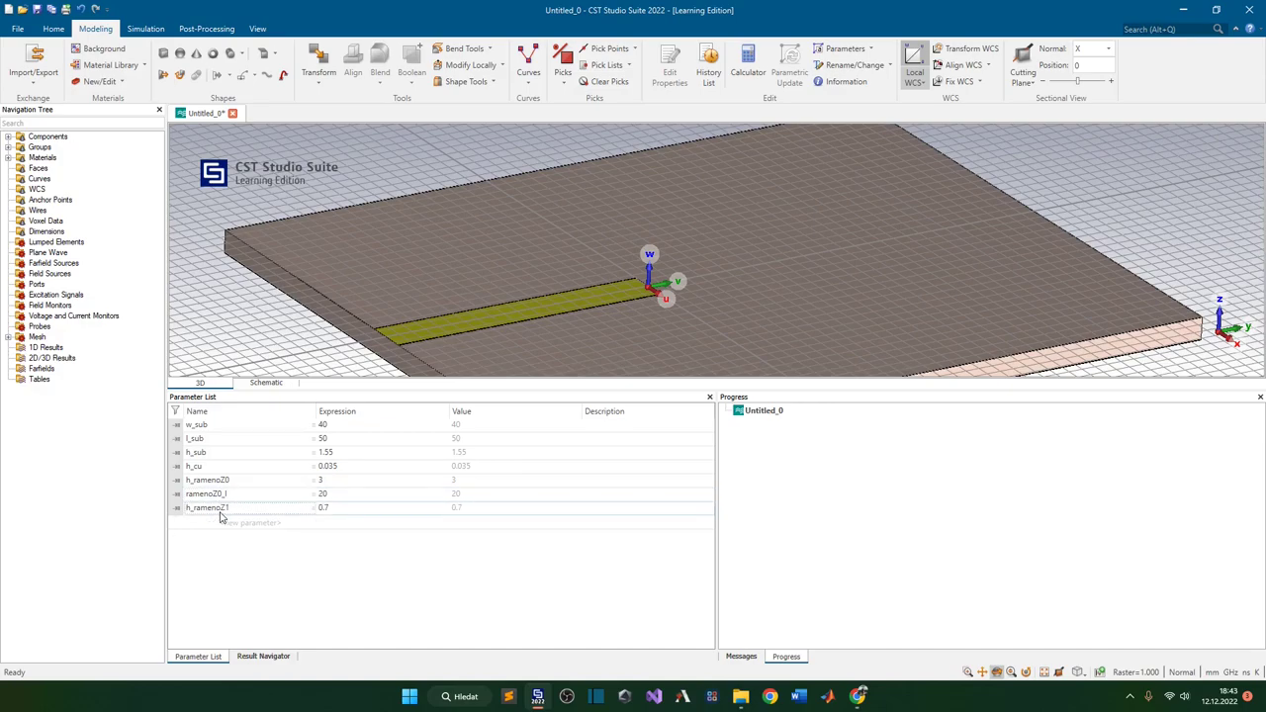
{"action": "key", "text": "Delete"}
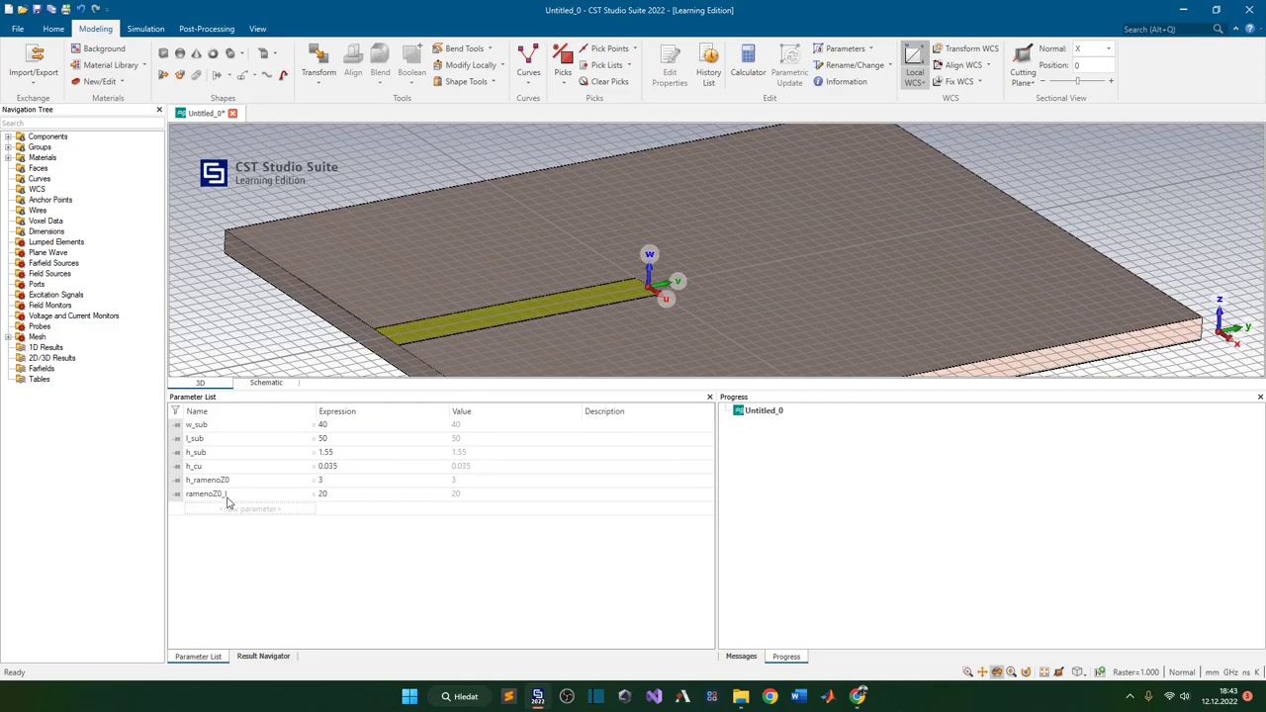
- Start a brick by numeric definition, named ramenoZ2, with U running from 0 to L1
{"action": "left_click", "coordinate": [163, 52]}
{"action": "key", "text": "Escape"}
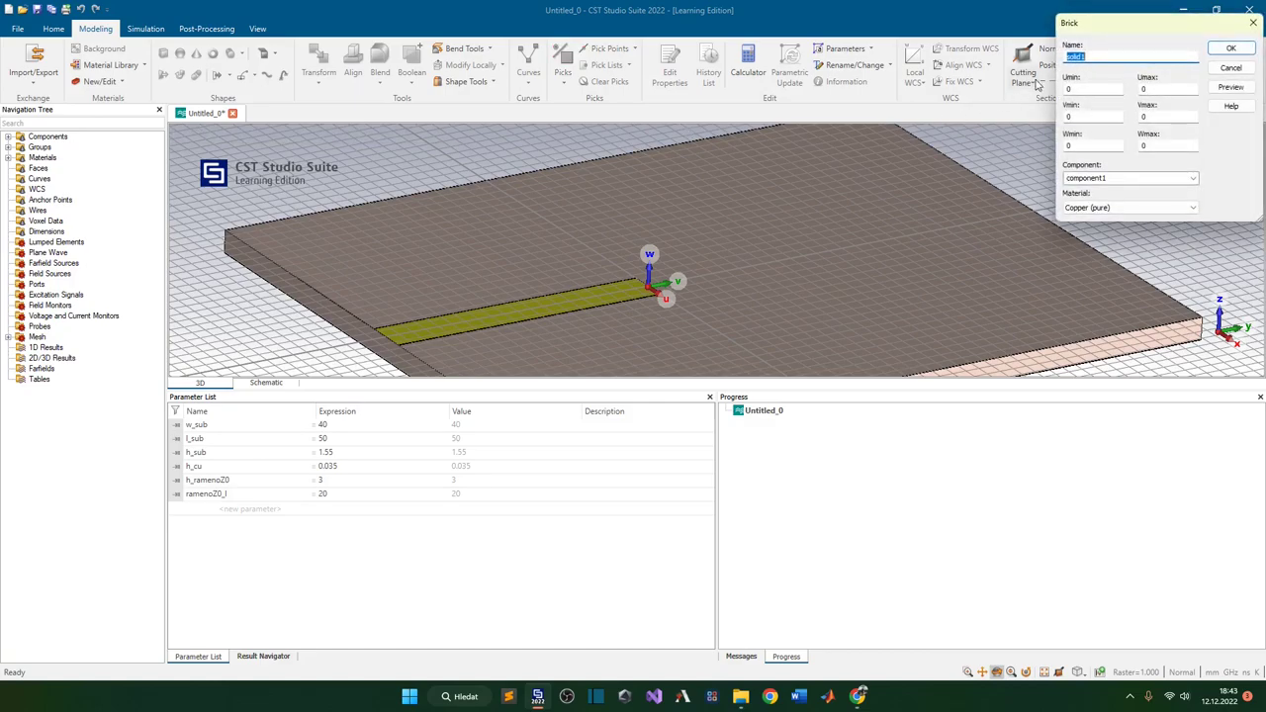
{"action": "left_click_drag", "start_coordinate": [1093, 30], "coordinate": [1013, 175]}
{"action": "type", "text": "ramenoZ2"}
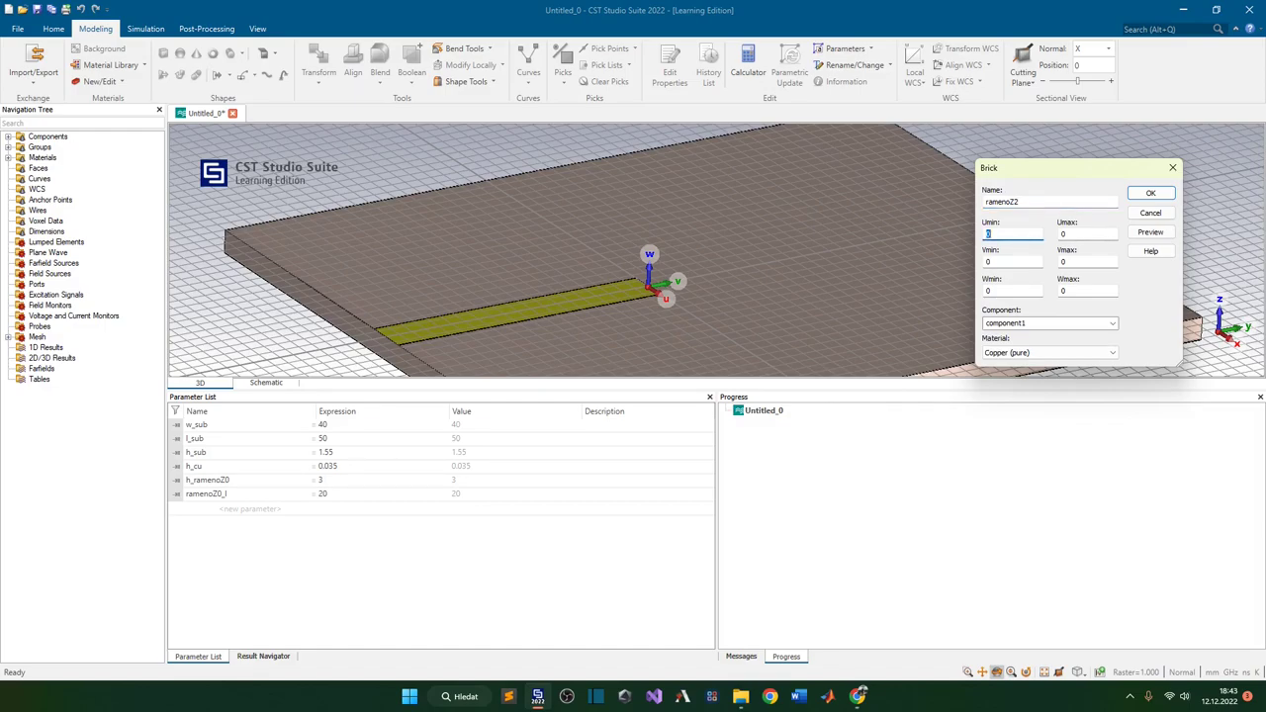
{"action": "key", "text": "Tab"}
{"action": "type", "text": "h_ramenoZ0"}
{"action": "key", "text": "Tab"}
{"action": "left_click", "coordinate": [1065, 233]}
{"action": "left_click_drag", "start_coordinate": [1065, 233], "coordinate": [1119, 235]}
{"action": "type", "text": "l1"}
- Set the ramenoZ2 brick's V range from -h_ramenoZ2/2 to h_ramenoZ2/2 and its Wmax to h_cu, and submit the definition
{"action": "key", "text": "Tab"}
{"action": "type", "text": "h_ramenoZ0"}
{"action": "key", "text": "ctrl+a"}
{"action": "key", "text": "ctrl+c"}
{"action": "key", "text": "Tab"}
{"action": "key", "text": "ctrl+v"}
{"action": "key", "text": "Tab"}
{"action": "key", "text": "Tab"}
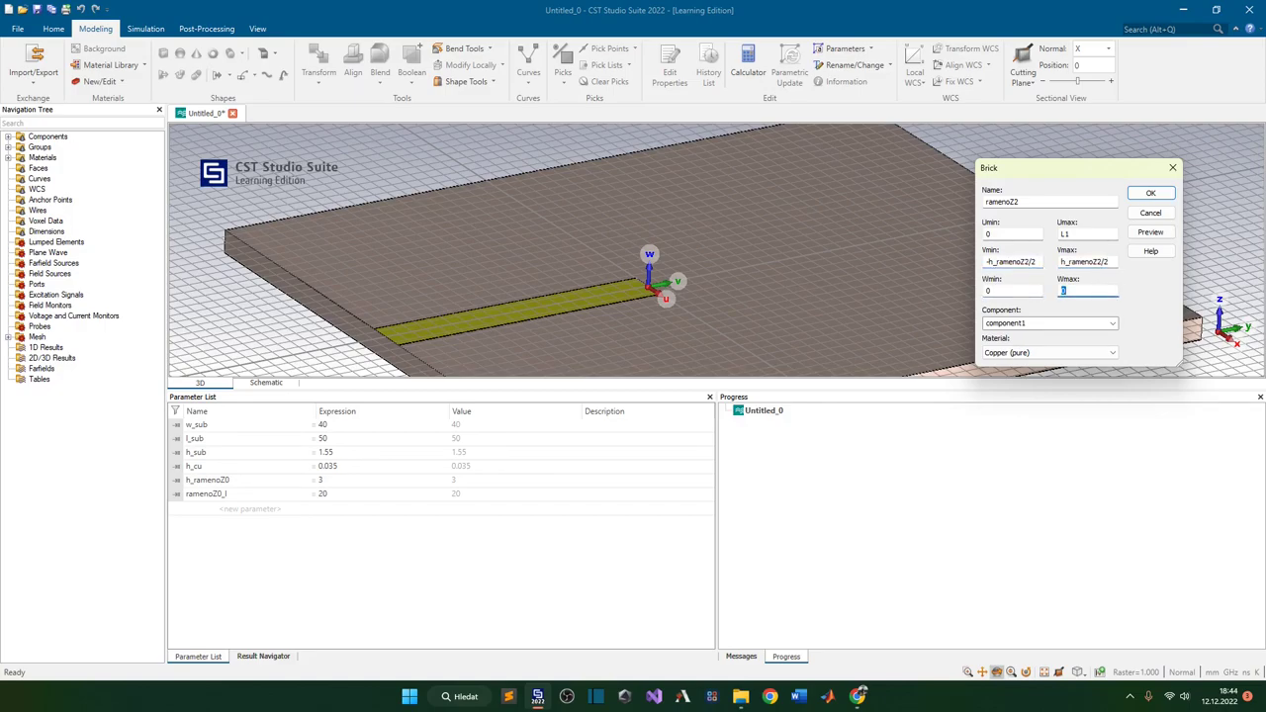
{"action": "type", "text": "h_cu"}
{"action": "left_click", "coordinate": [1150, 193]}
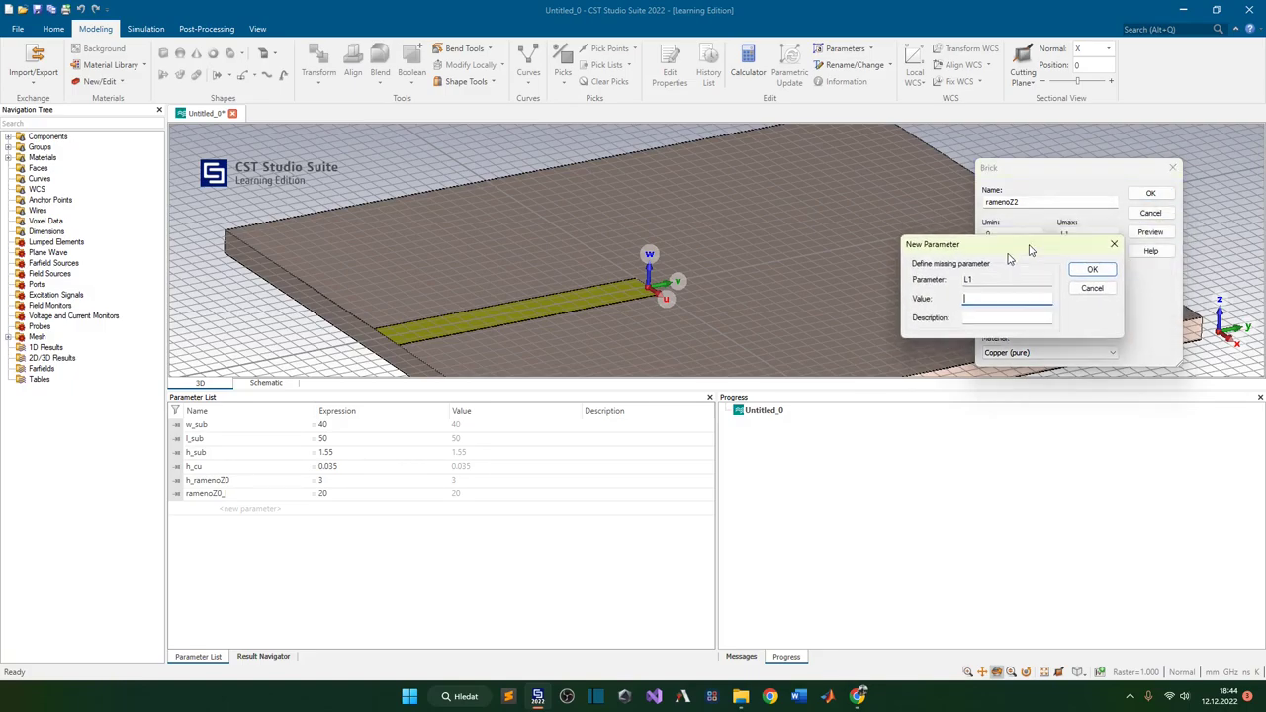